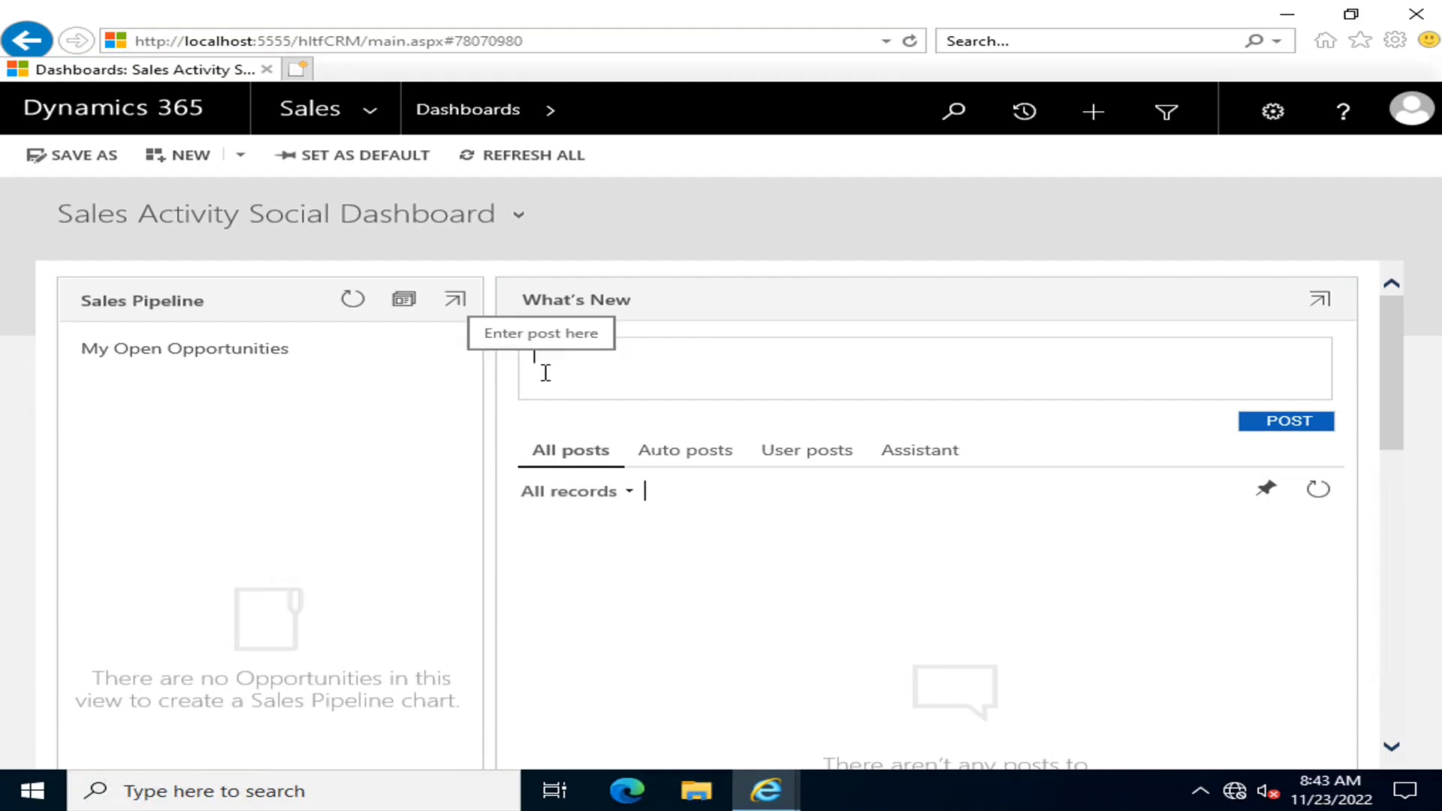
Browse the area tiles in the app navigation menu, then close it.
click(365, 111)
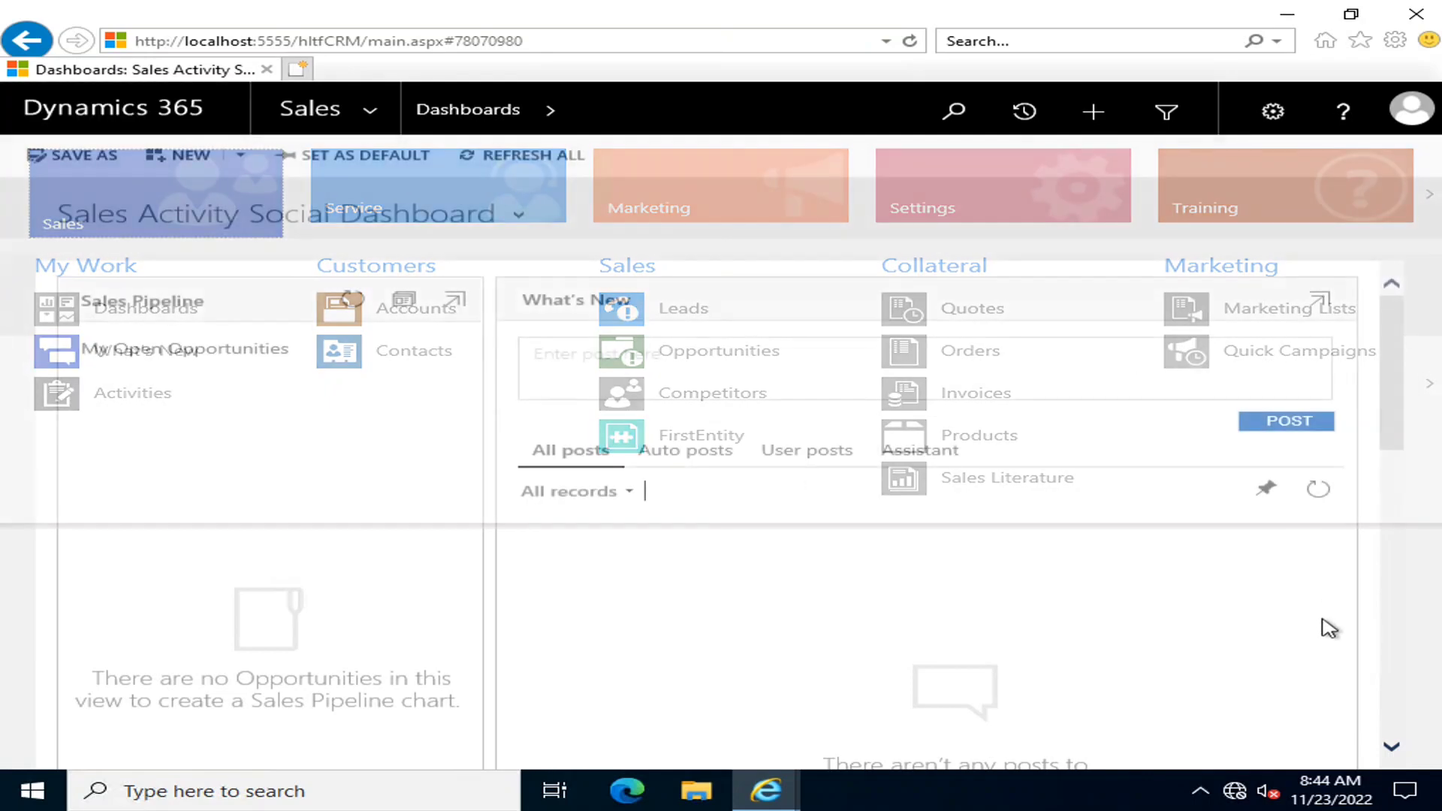
click(358, 105)
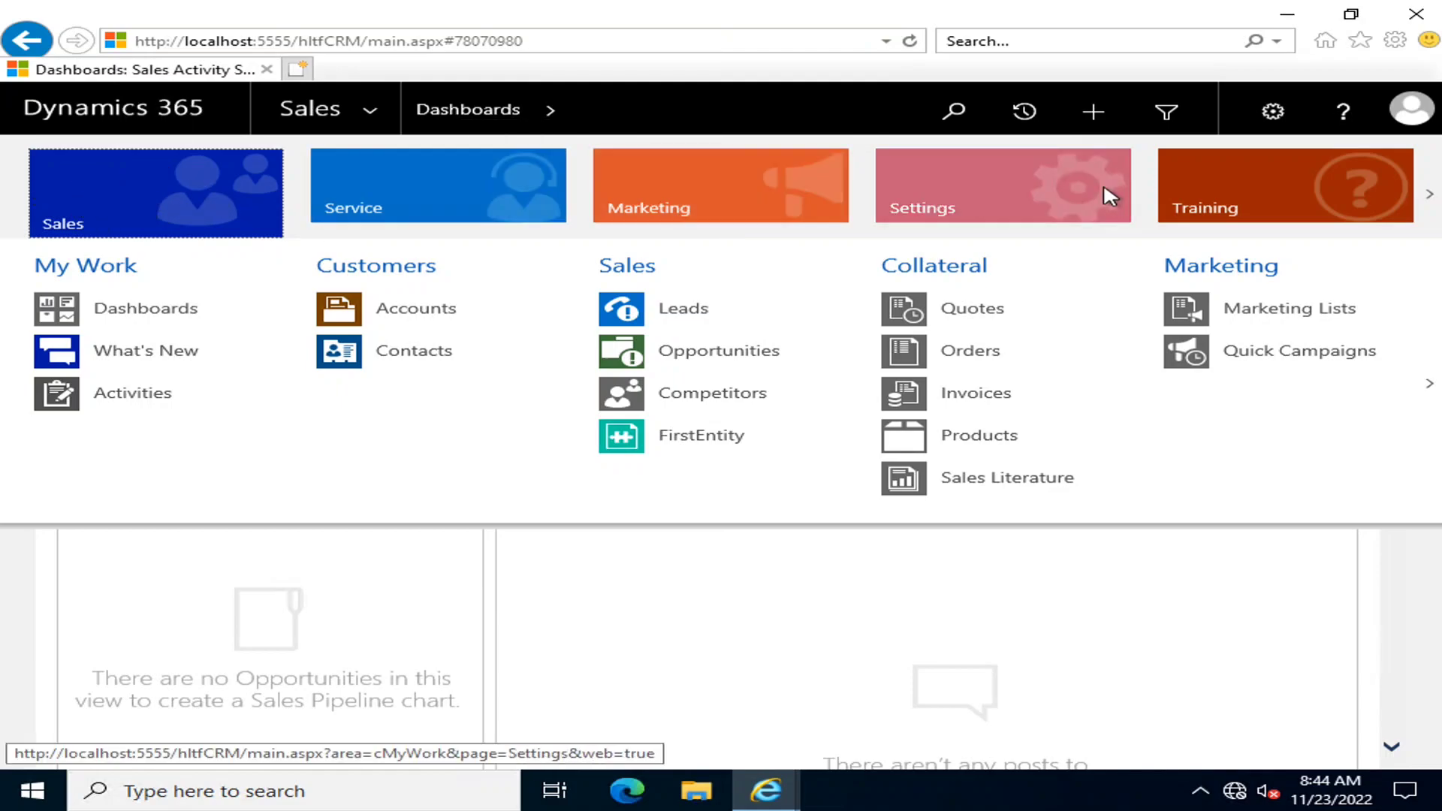
click(1428, 196)
click(1427, 197)
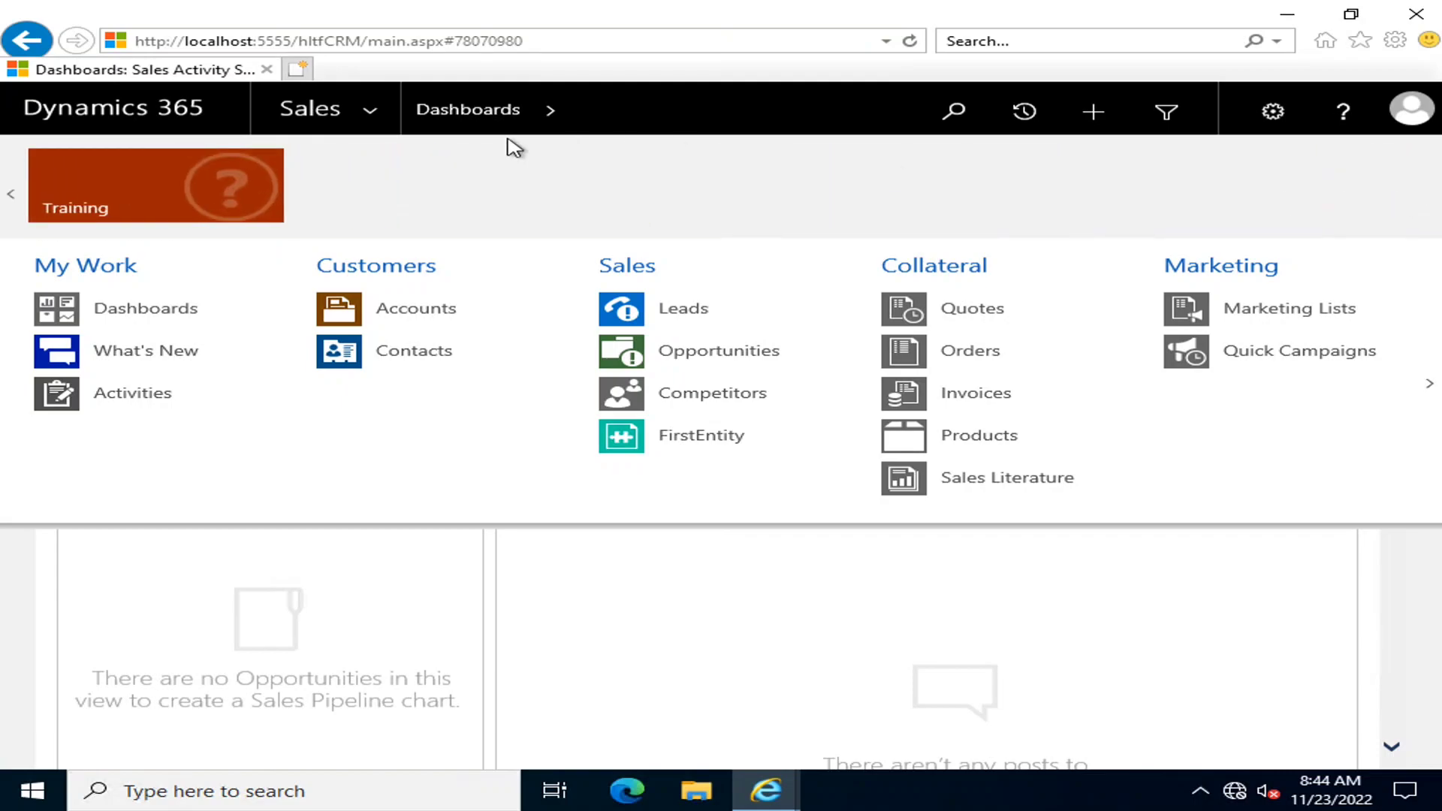
click(10, 197)
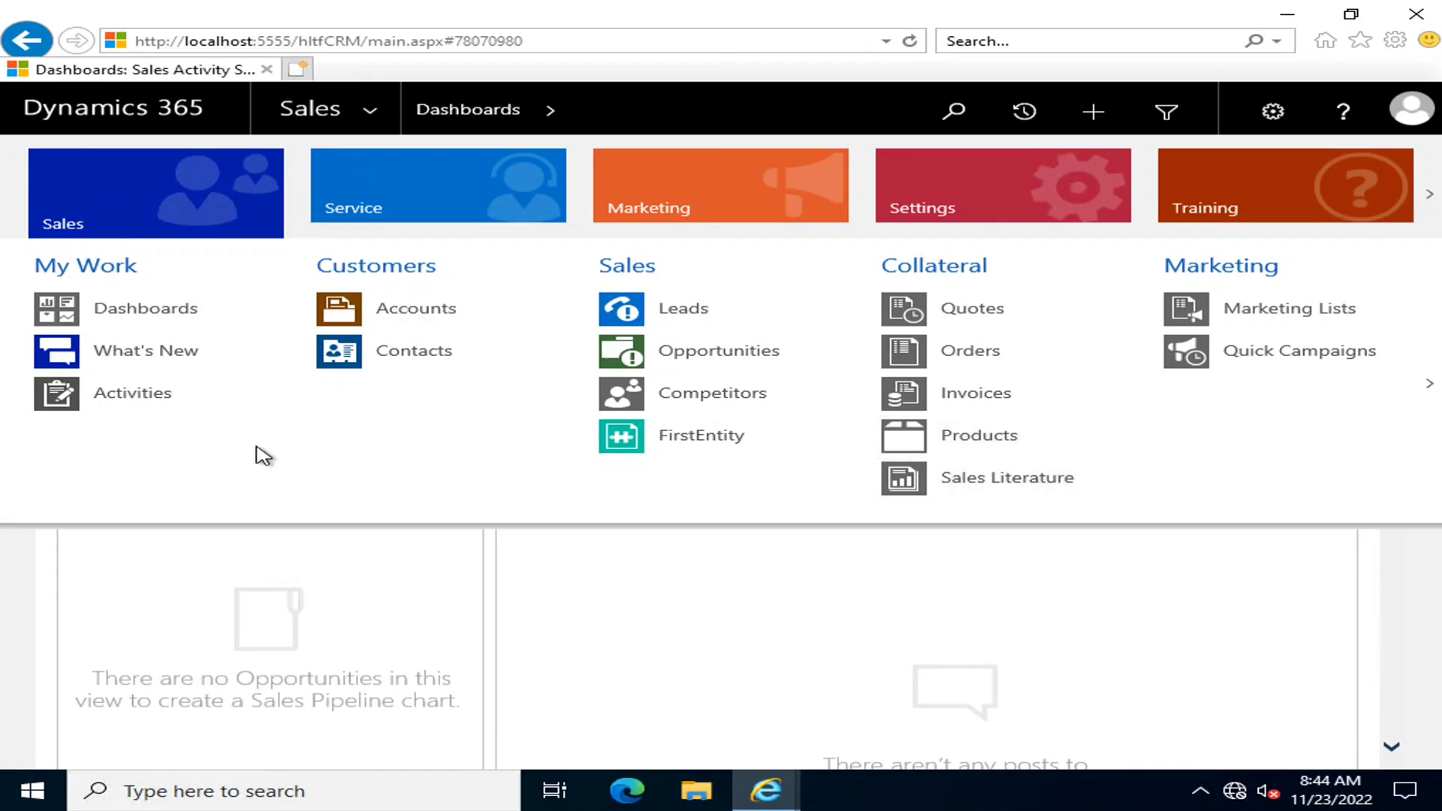
click(445, 585)
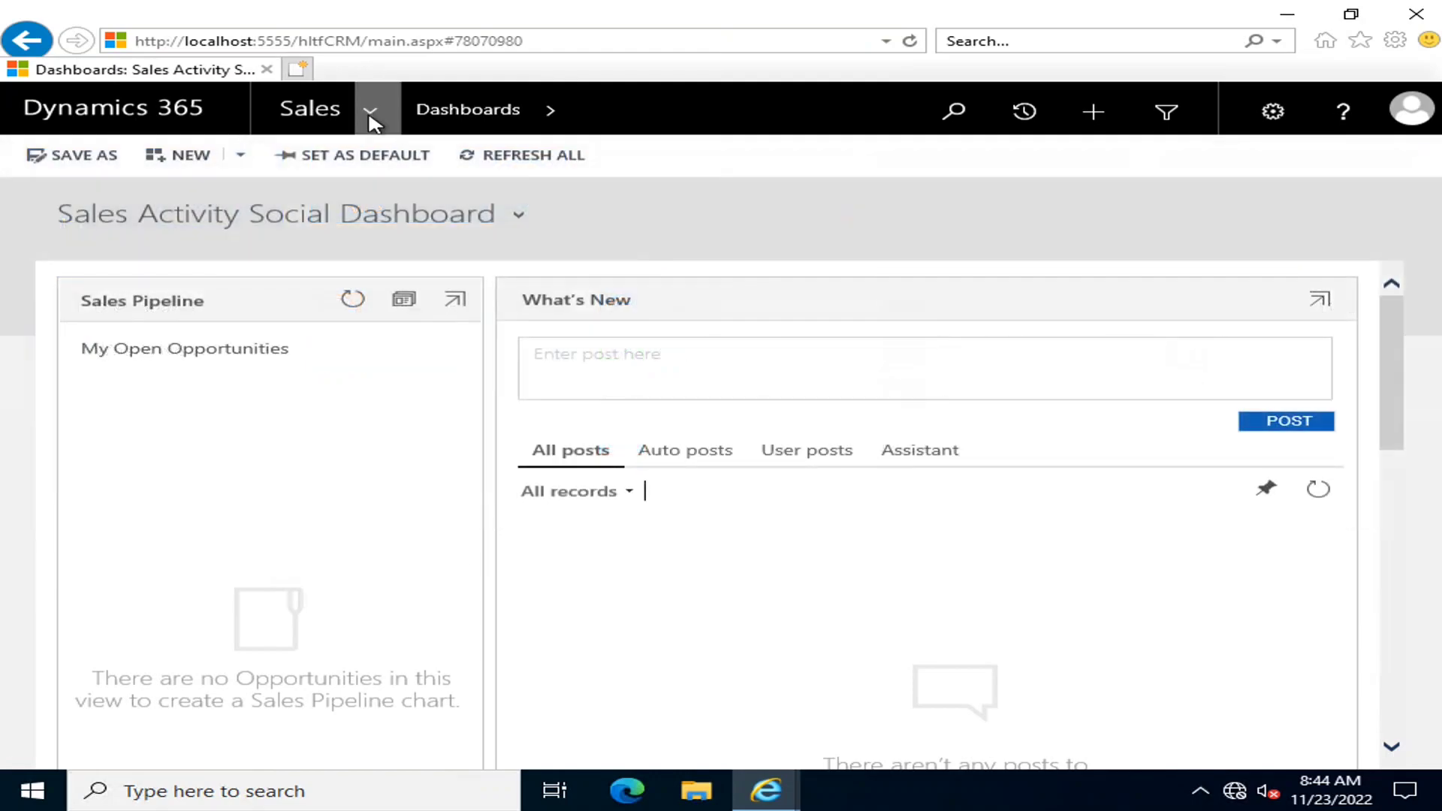
Go to Settings > Customizations and launch Customize the System.
click(329, 109)
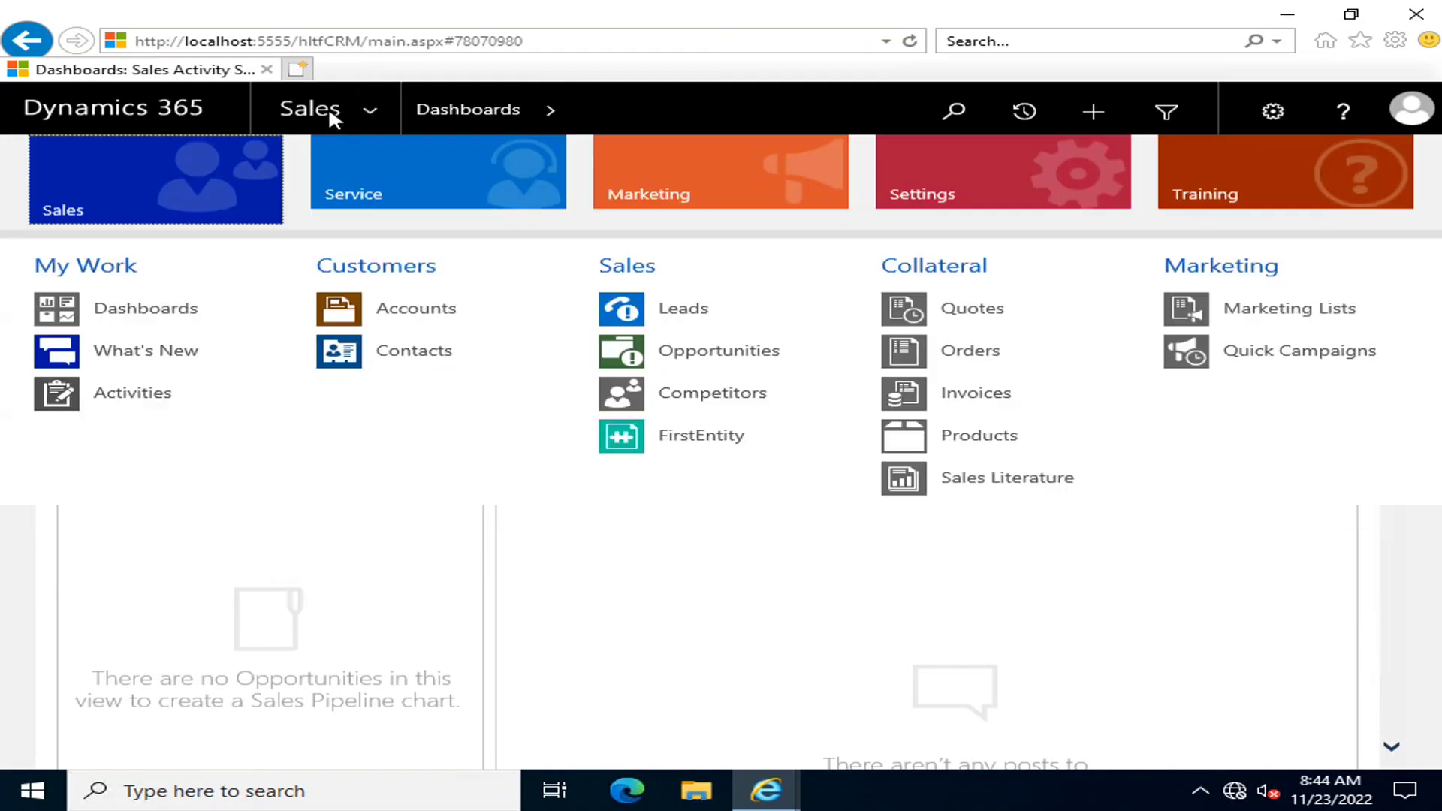
click(1032, 185)
click(466, 307)
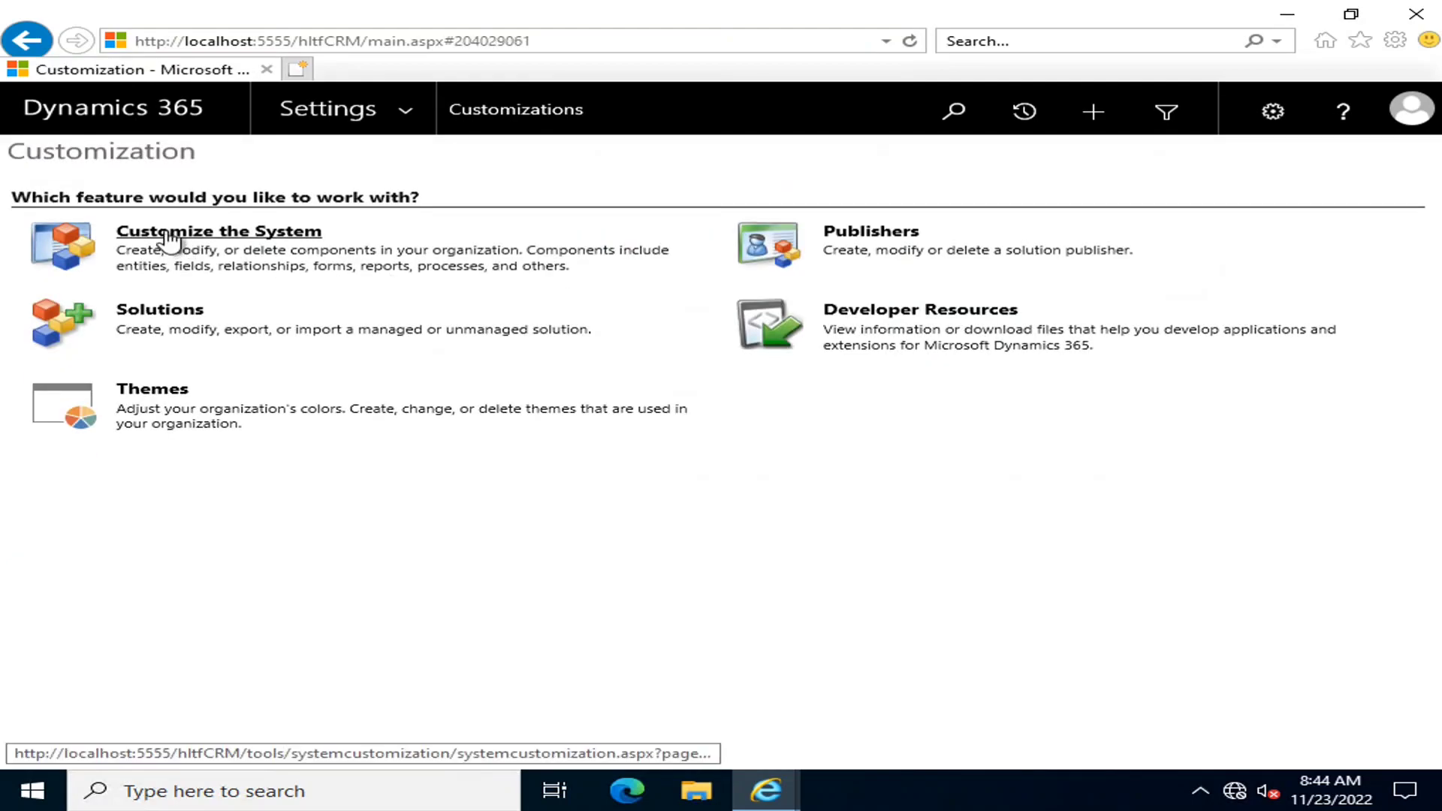
click(170, 234)
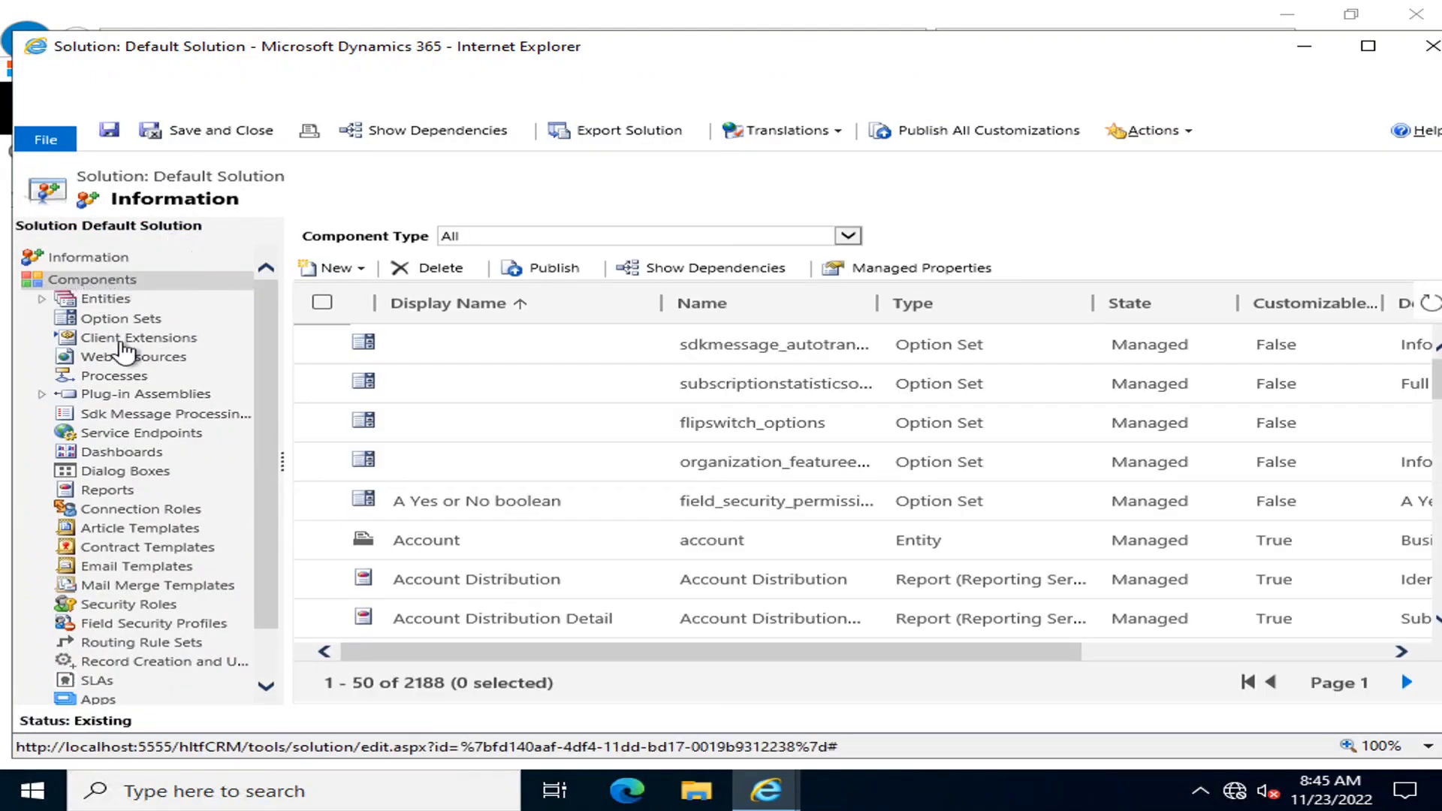
Under Client Extensions, select the Site Map component and open it in Sitemap Designer.
click(139, 342)
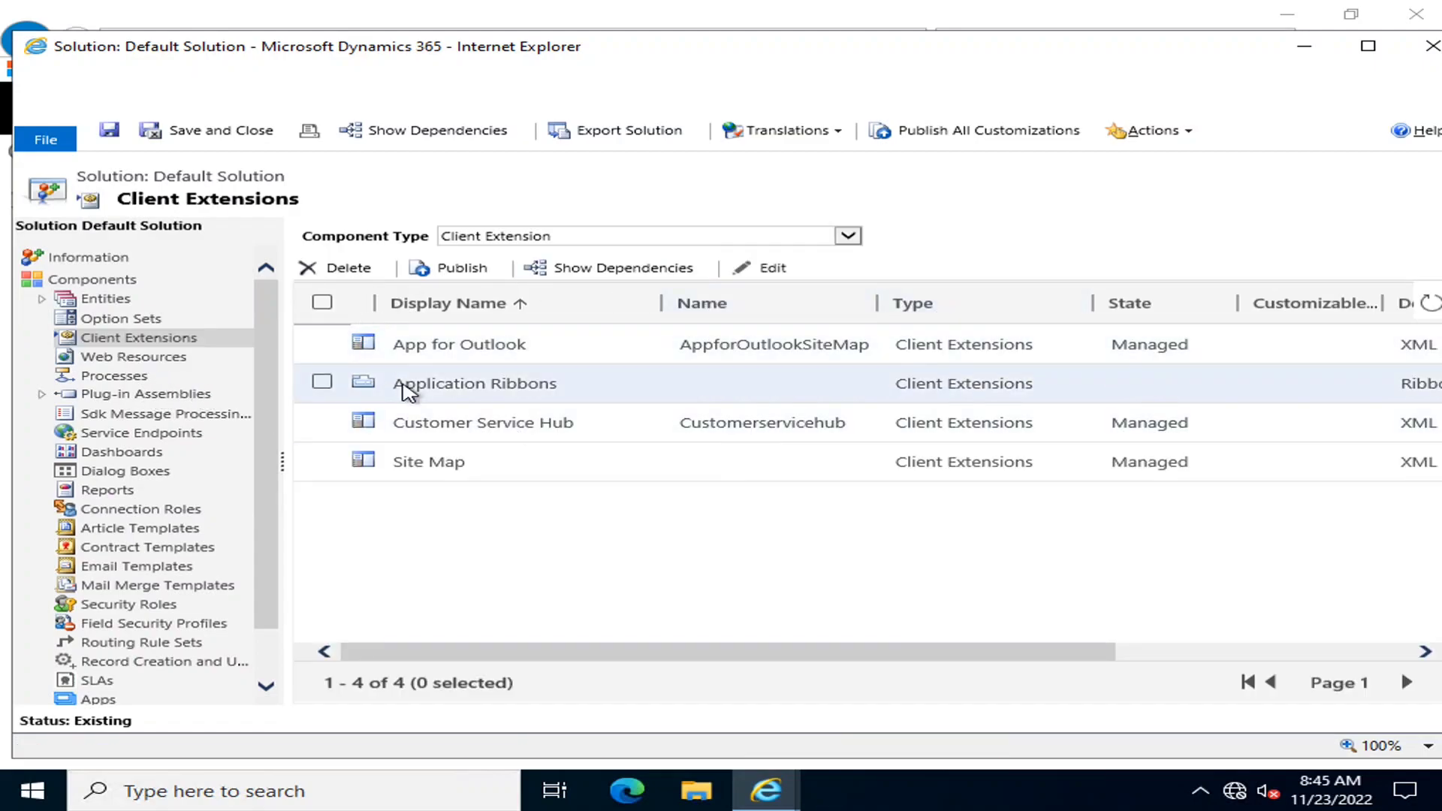
click(430, 475)
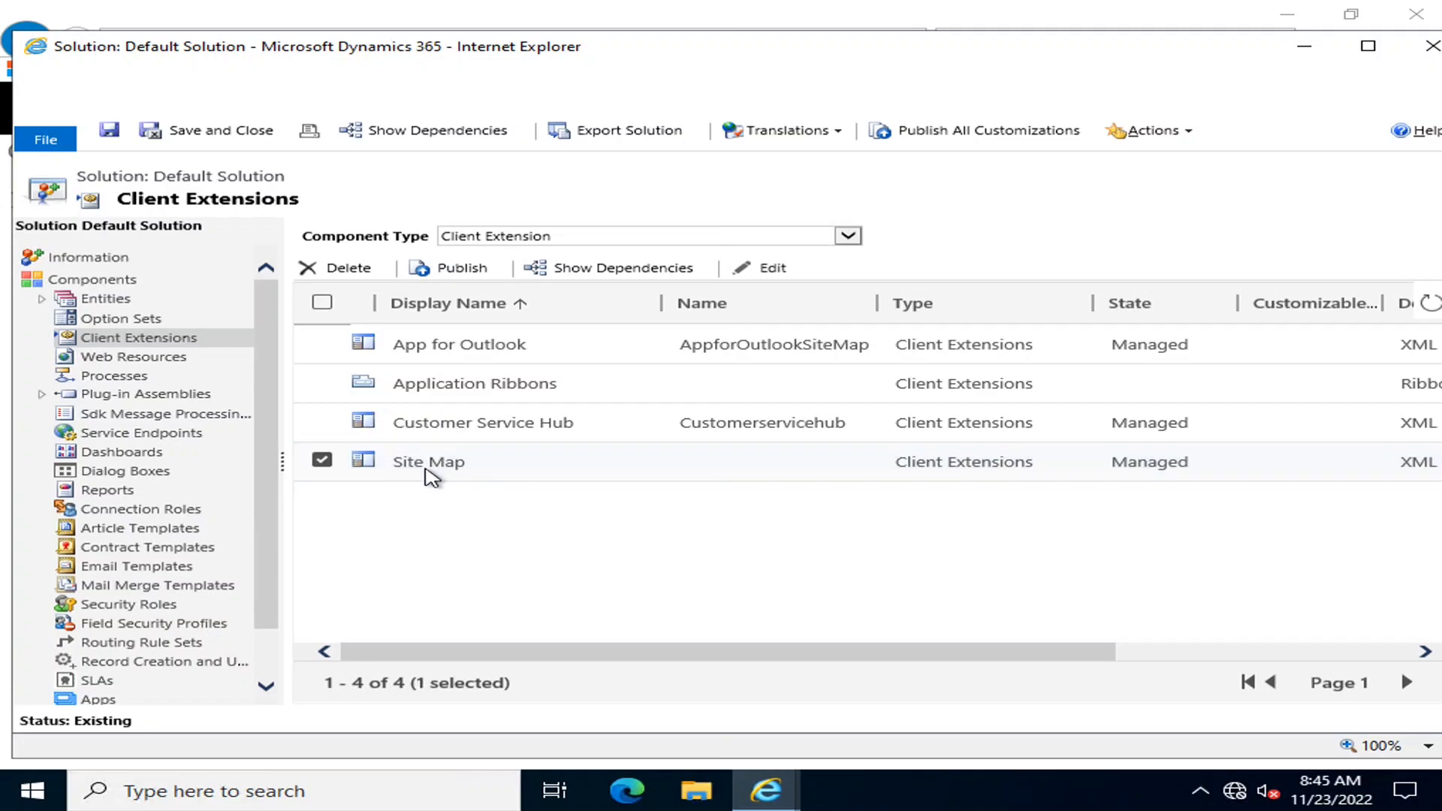
double_click(426, 470)
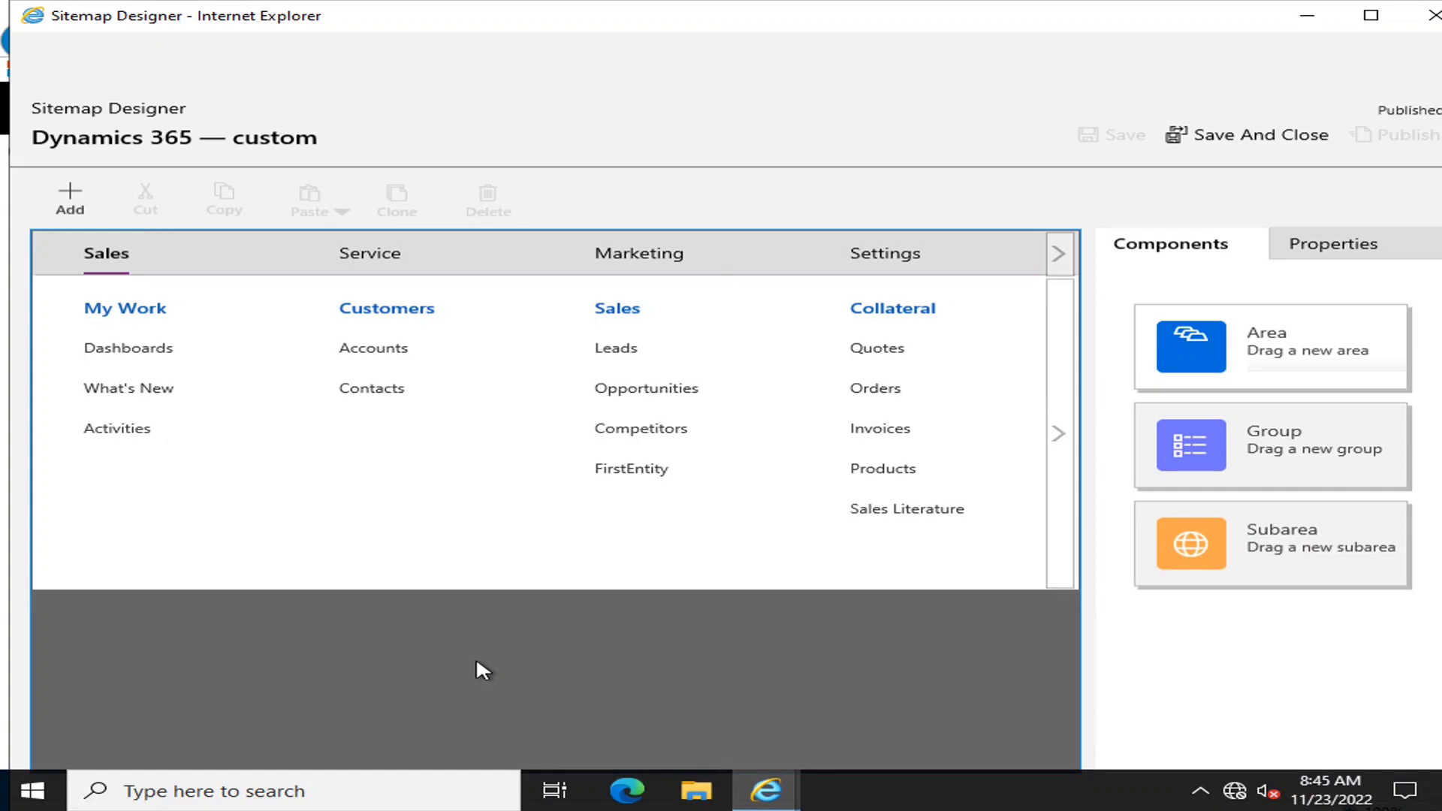
Drag the Service and Sales area tabs to try reordering the site map areas.
drag(98, 259, 772, 258)
drag(112, 270, 629, 261)
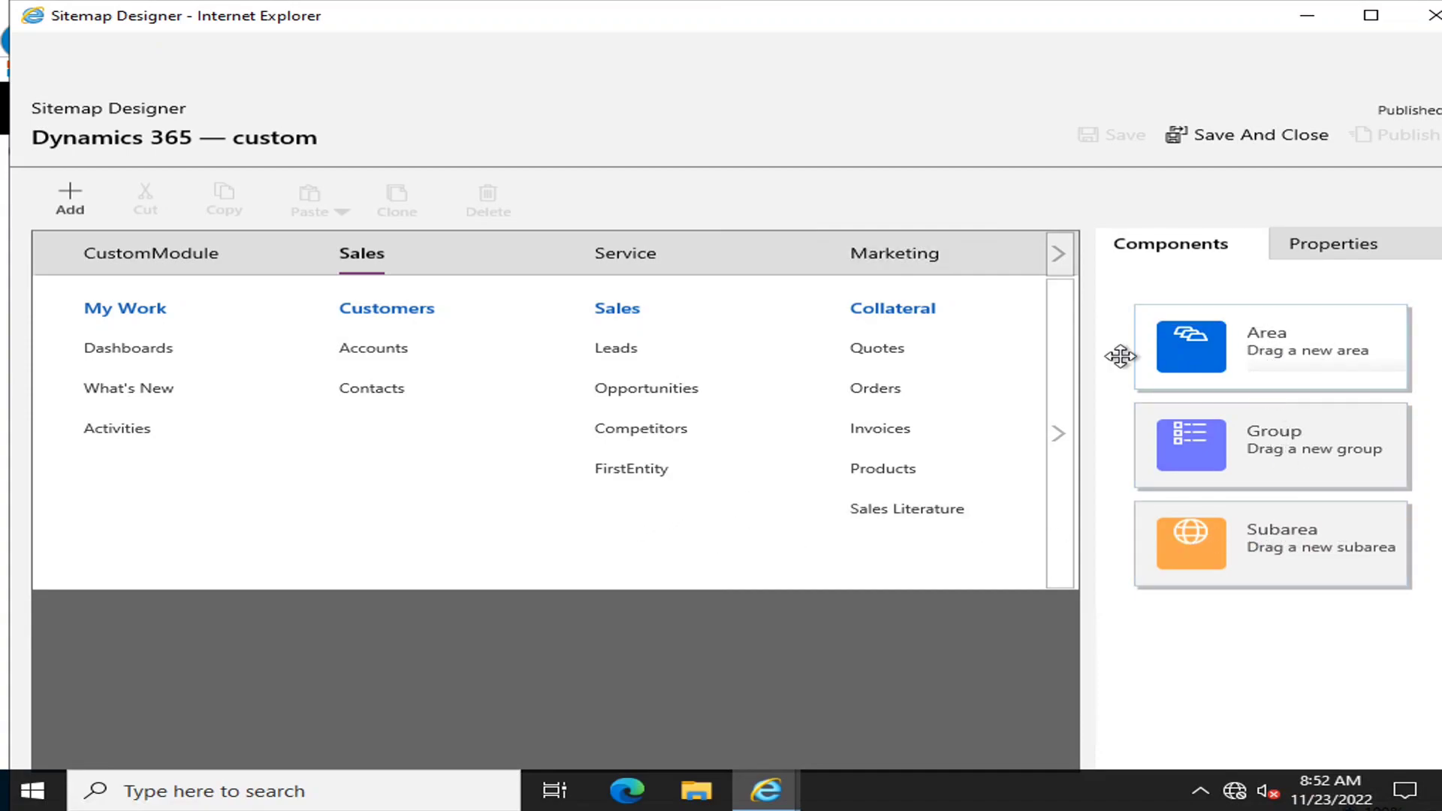
Add a new subarea under the Sales group.
click(655, 311)
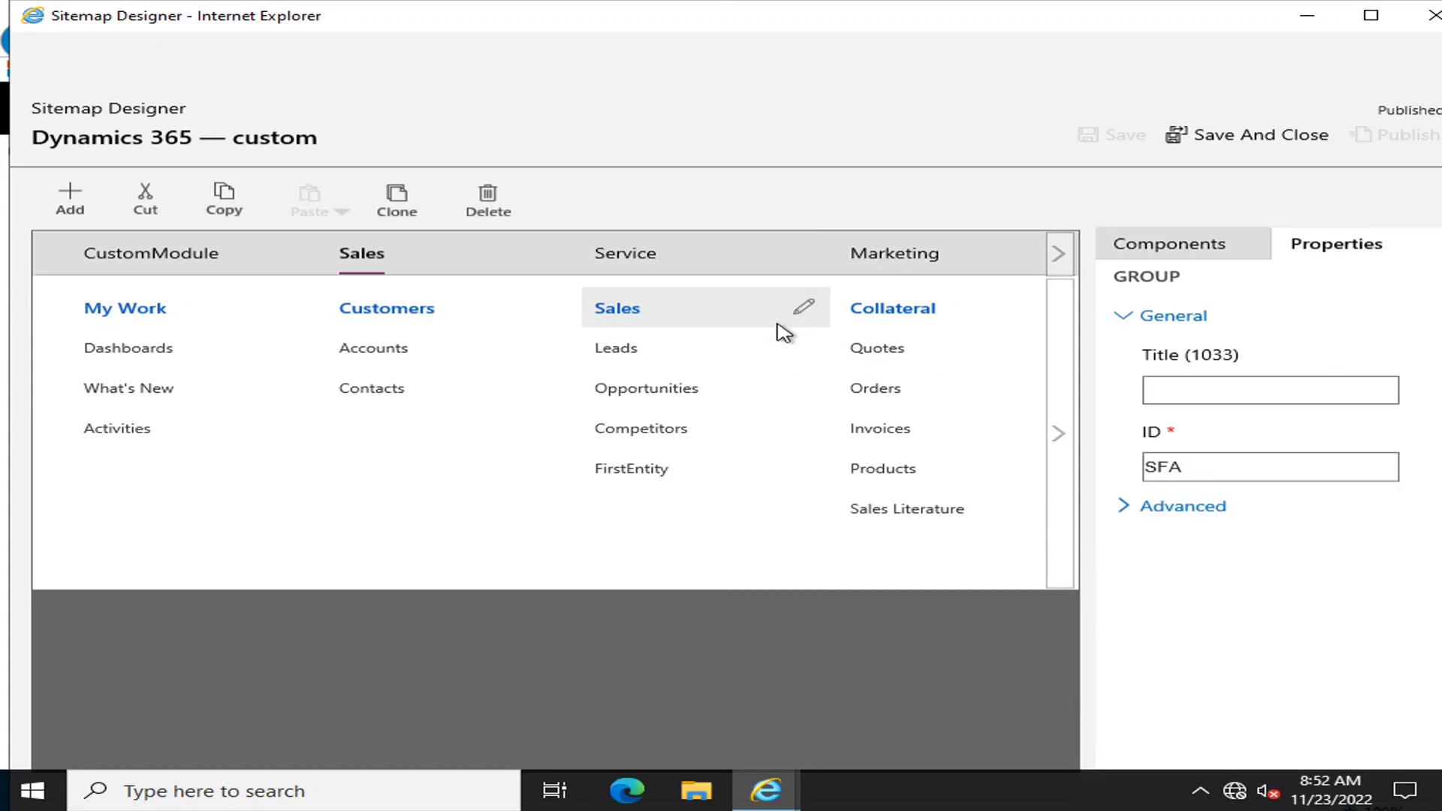
click(69, 210)
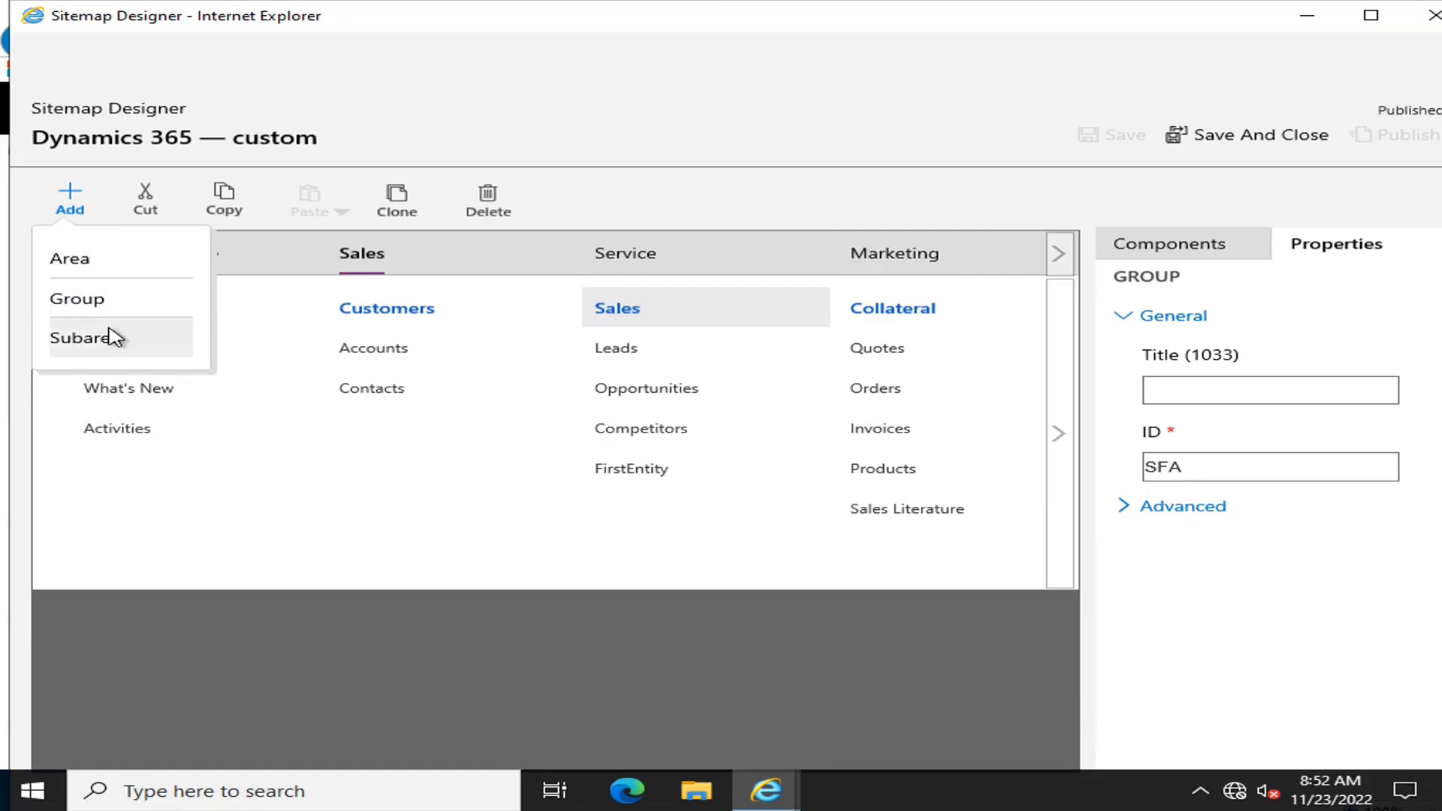
click(85, 340)
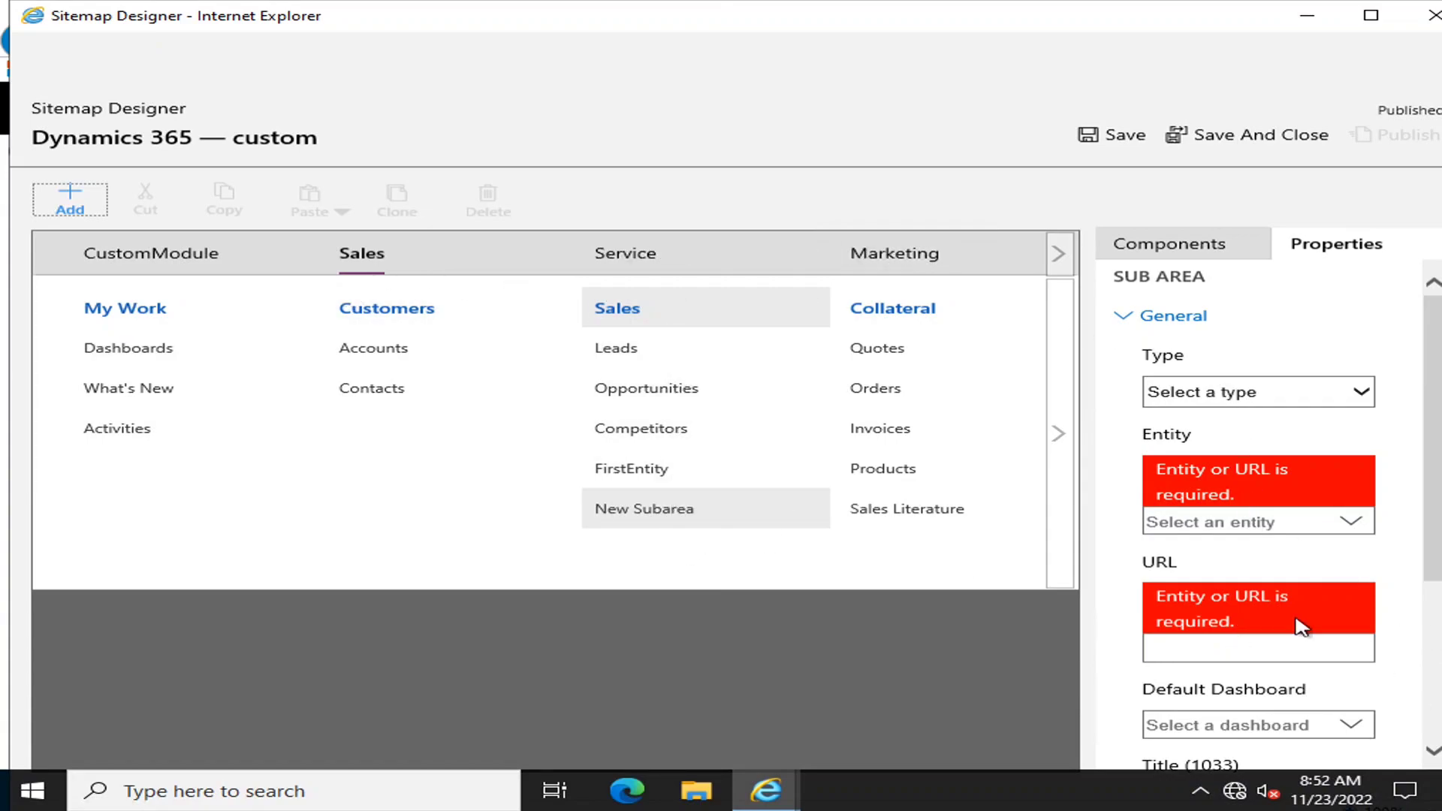
Set the new subarea's Type to Entity with the Account entity.
click(1235, 392)
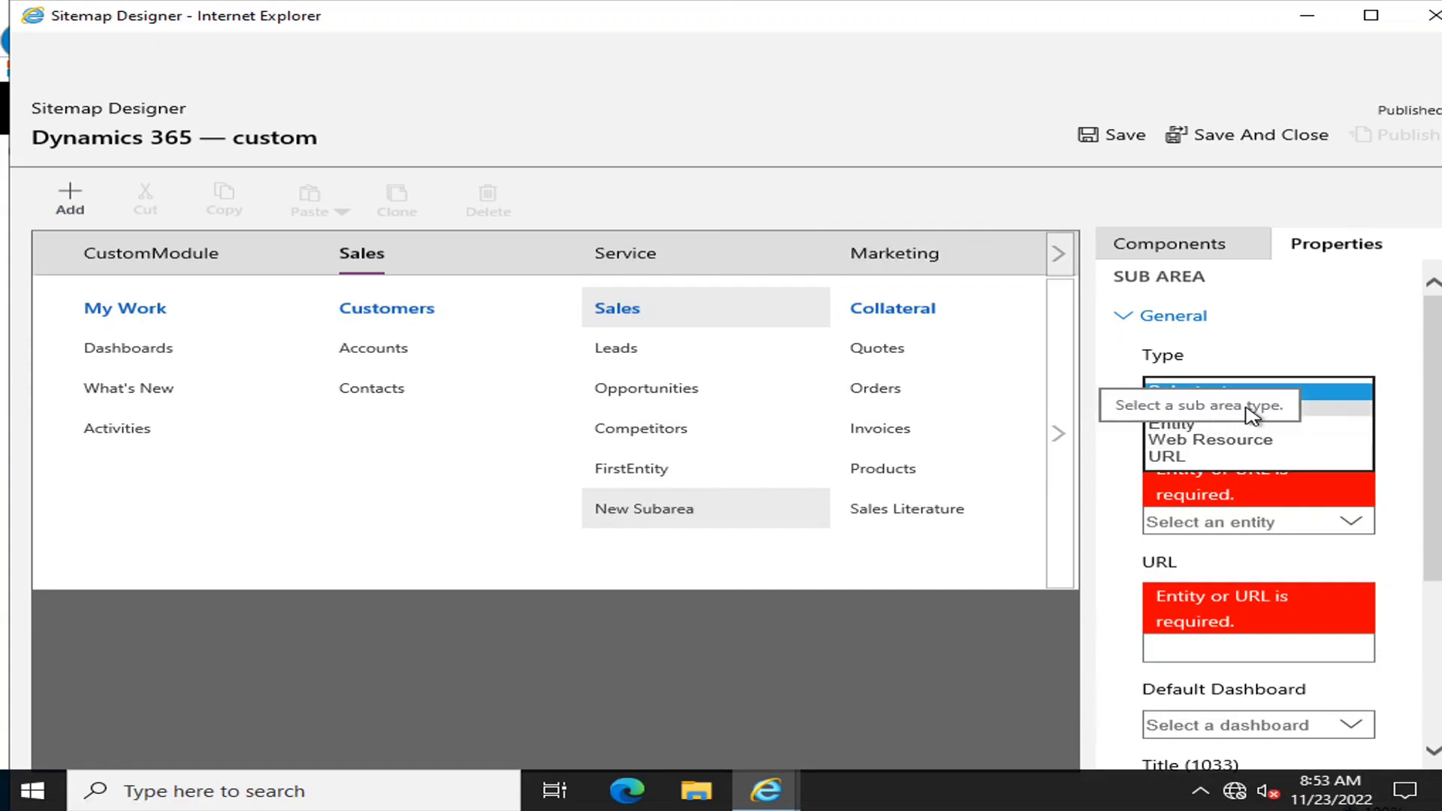
click(1205, 413)
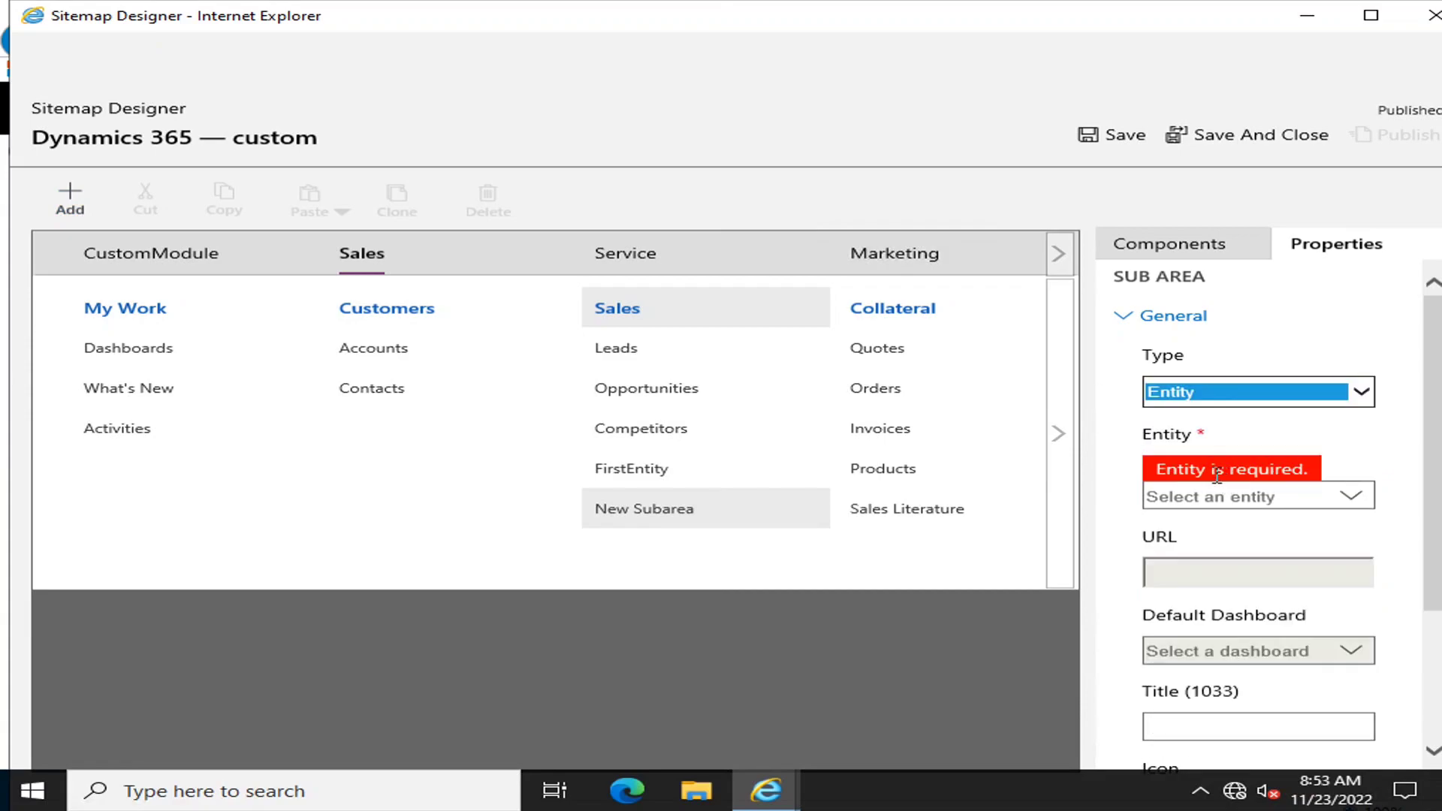
click(1349, 501)
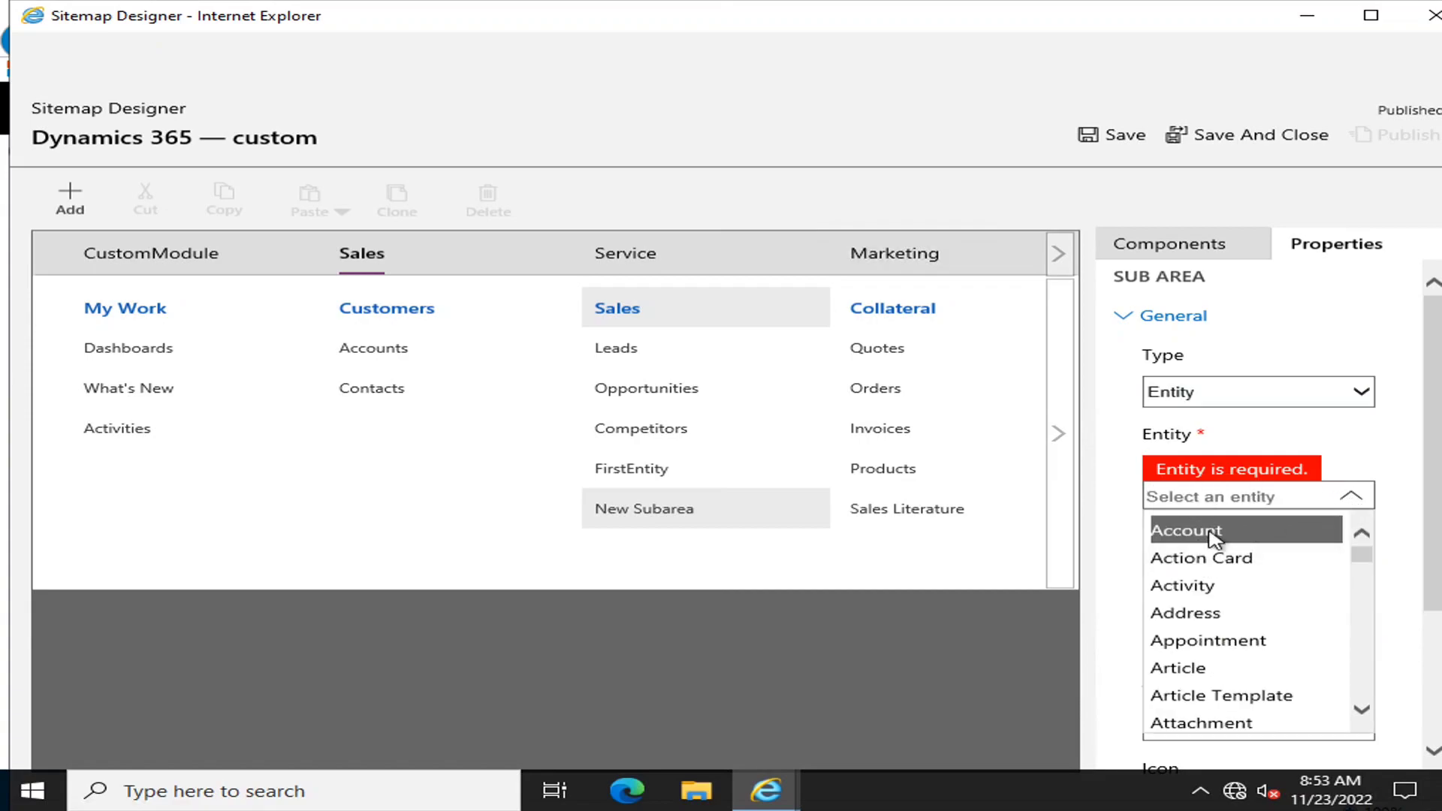
click(1213, 533)
scroll(1313, 542, down, 2)
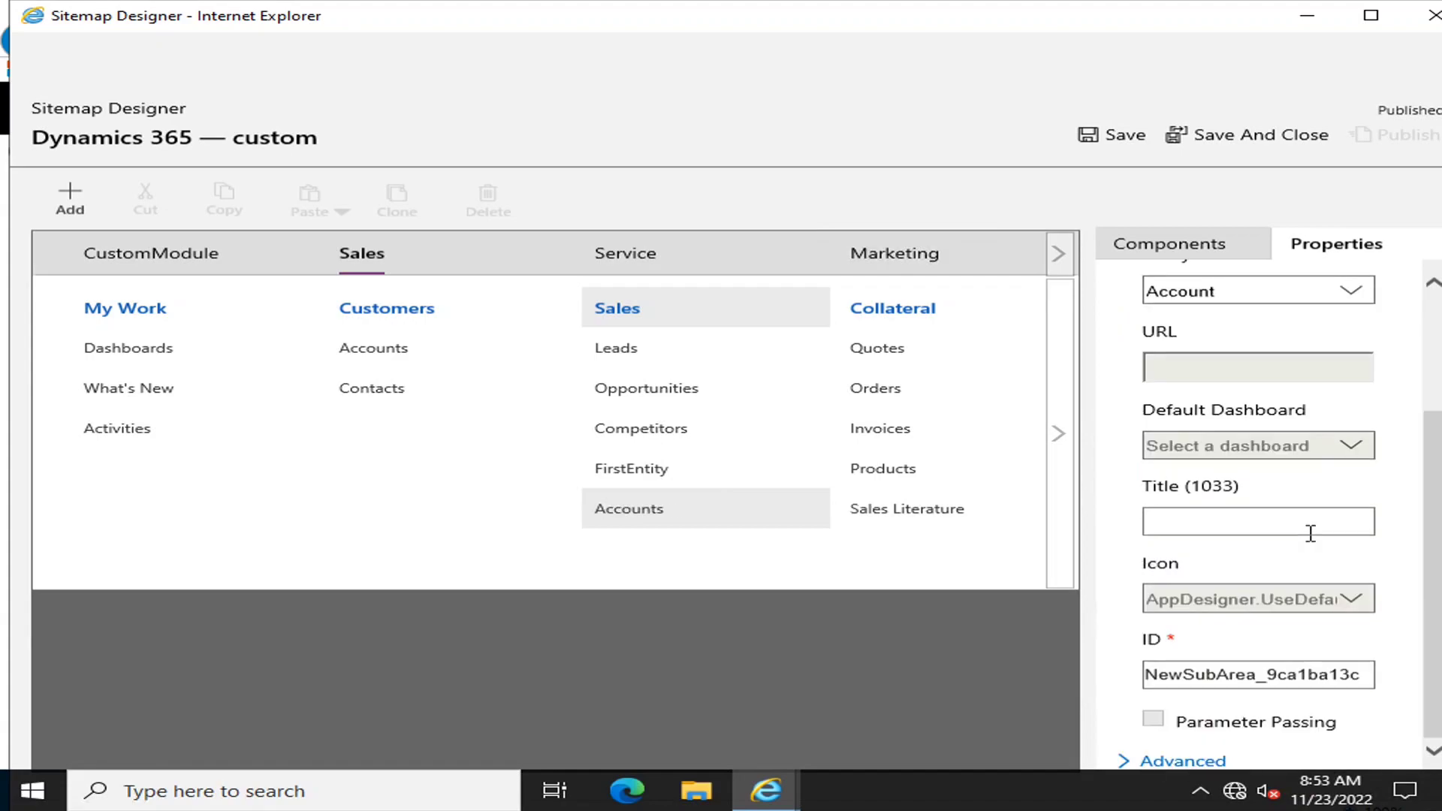
scroll(1310, 533, up, 2)
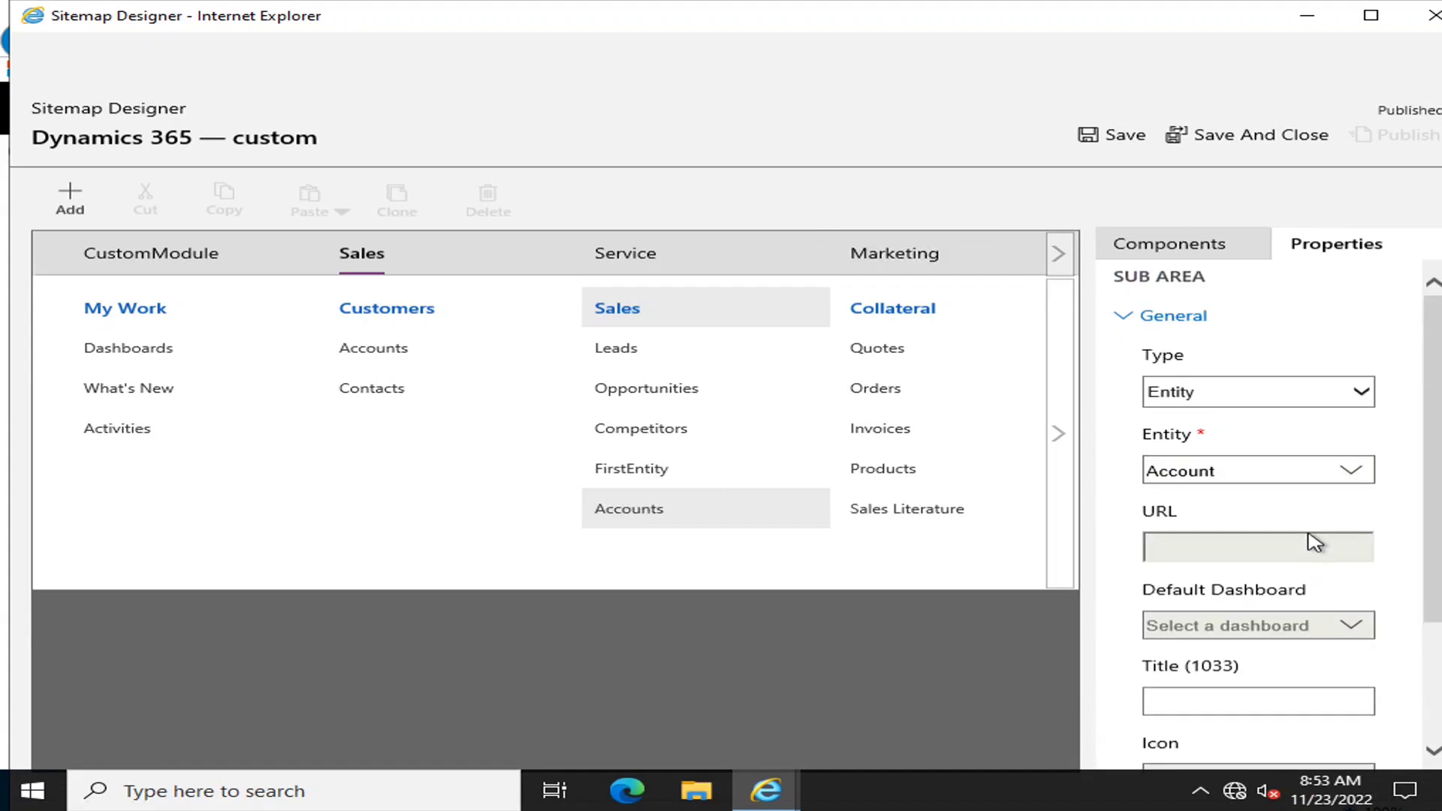
Save and publish the sitemap, then select the new Accounts subarea in Sales.
click(1113, 136)
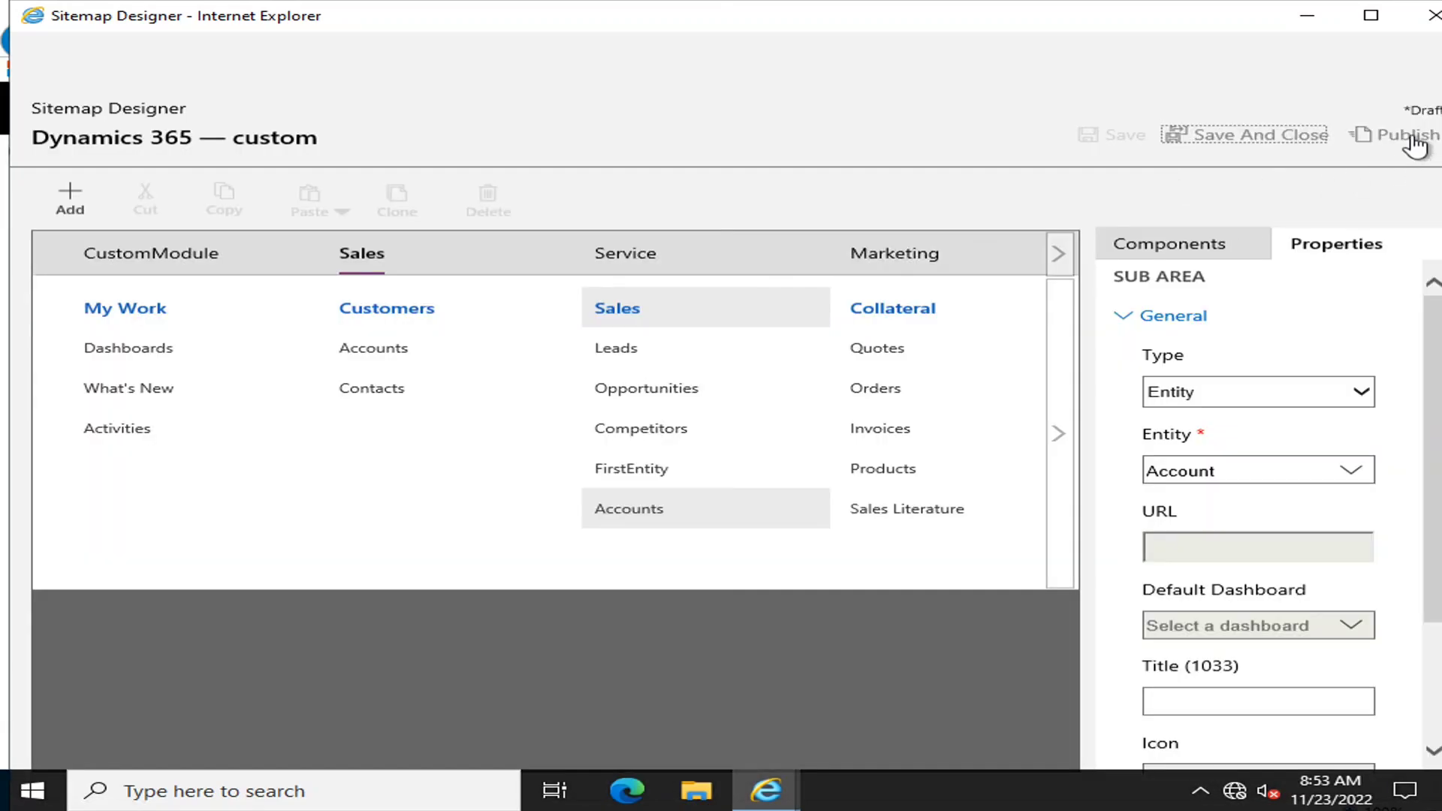
click(1405, 138)
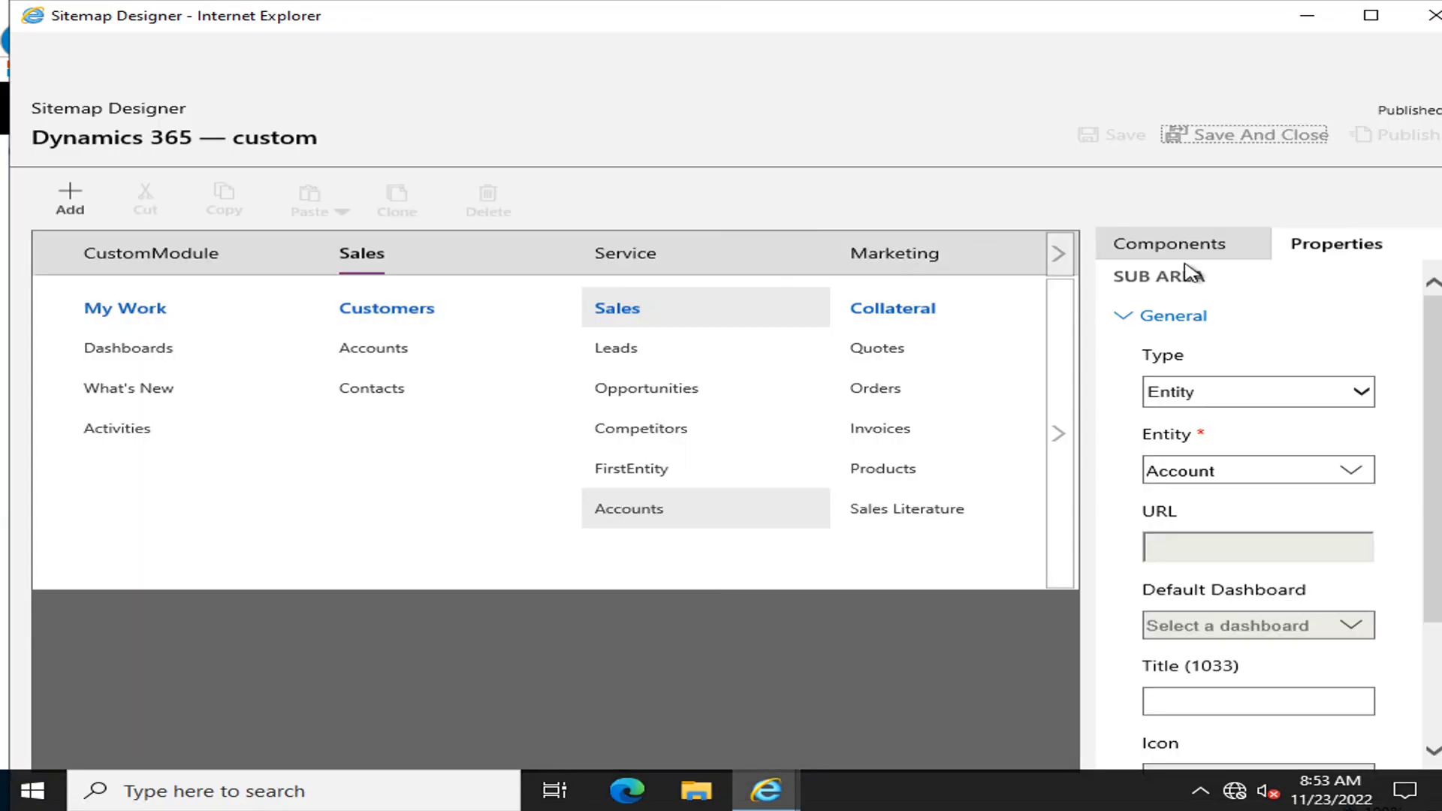
click(1204, 240)
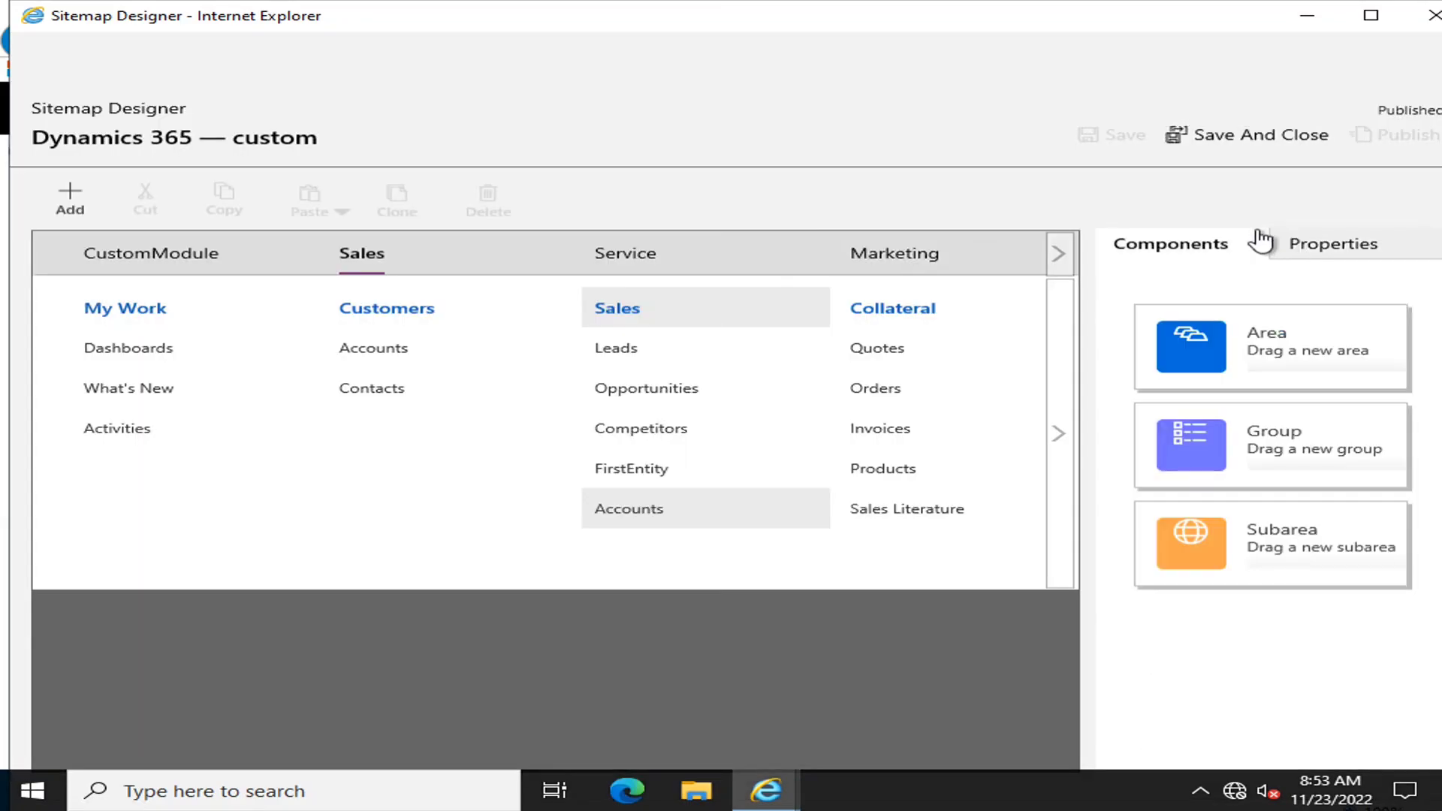
click(644, 518)
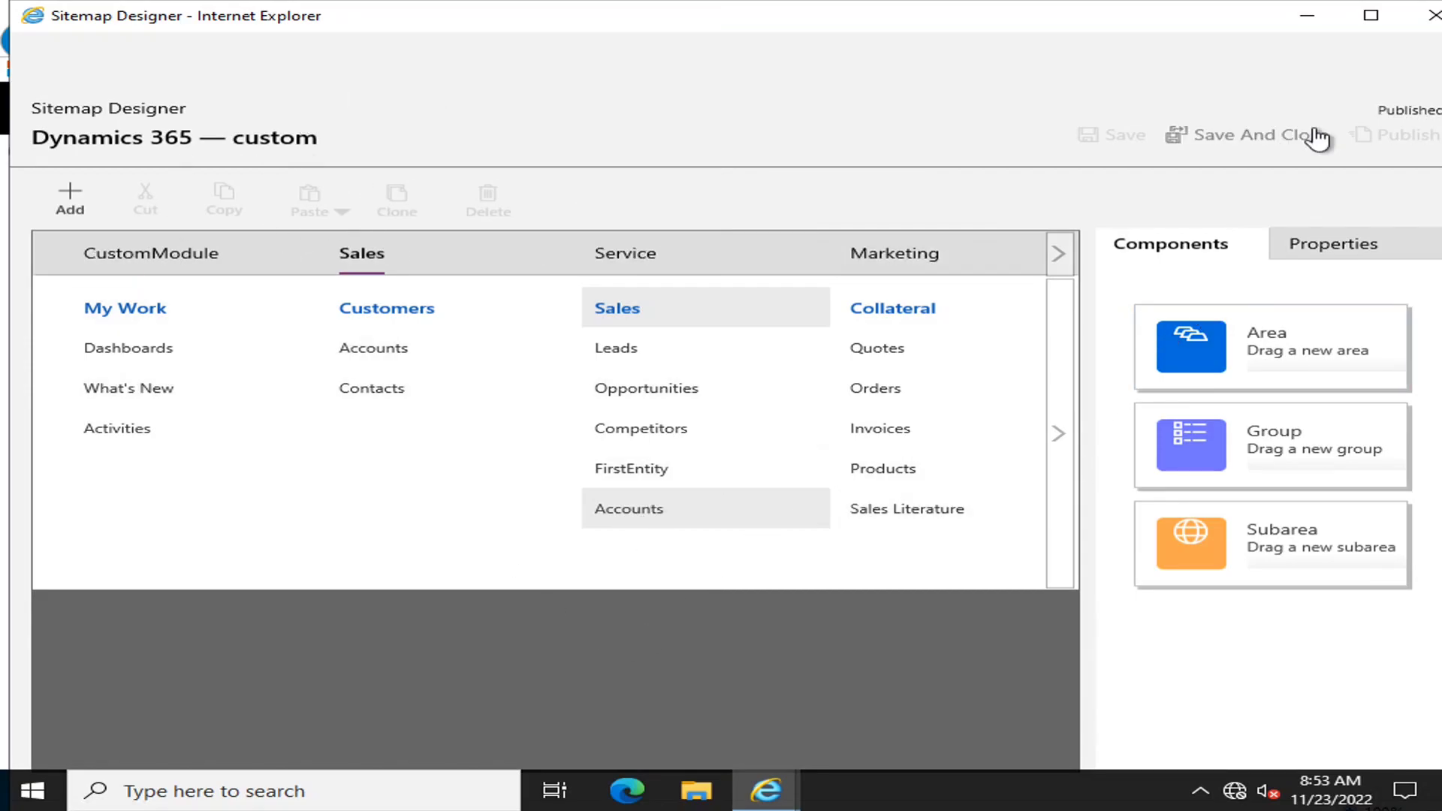
Save and close the designer, republish Site Map from the Default Solution, and reload the page.
click(1282, 138)
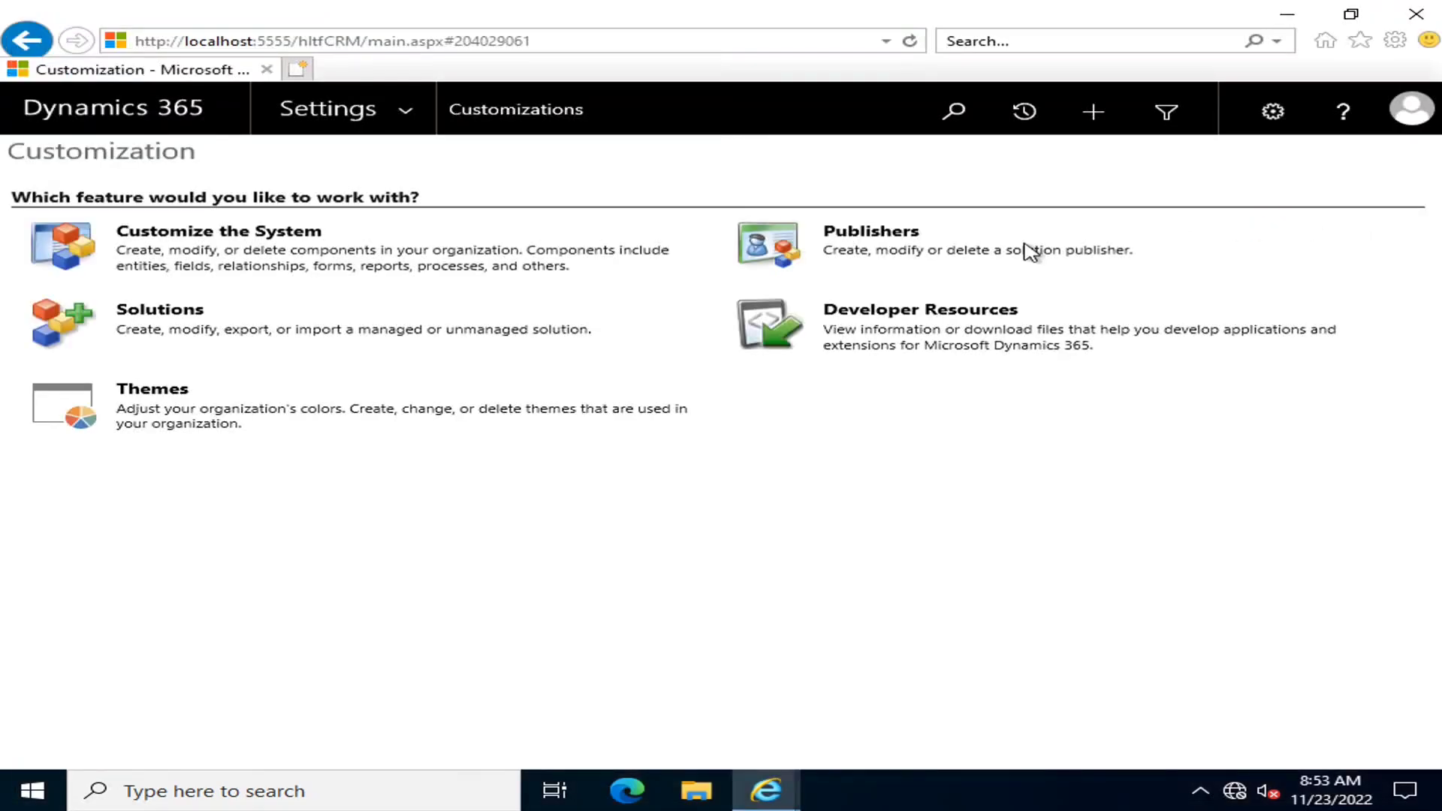
mouse_move(766, 790)
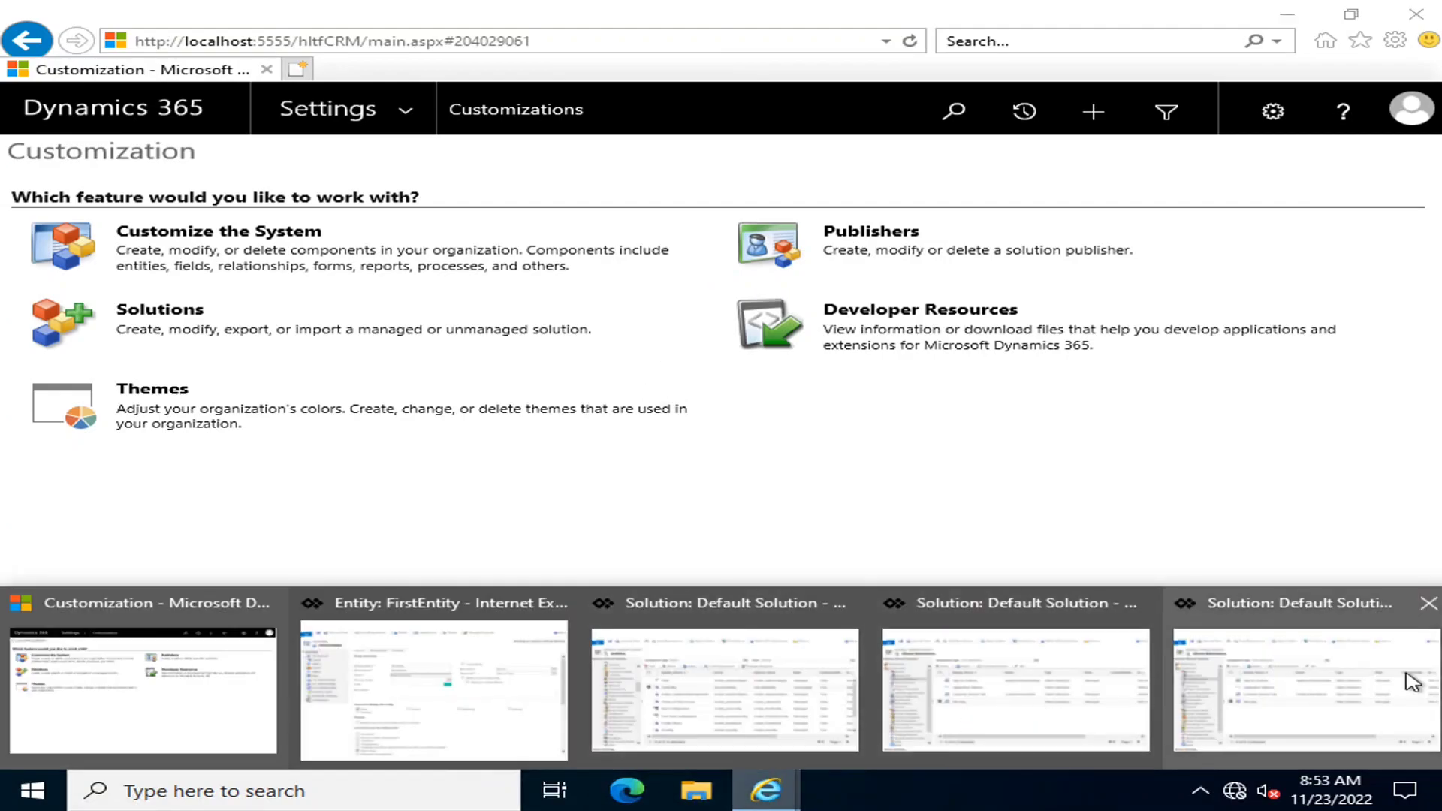
click(1302, 676)
click(464, 272)
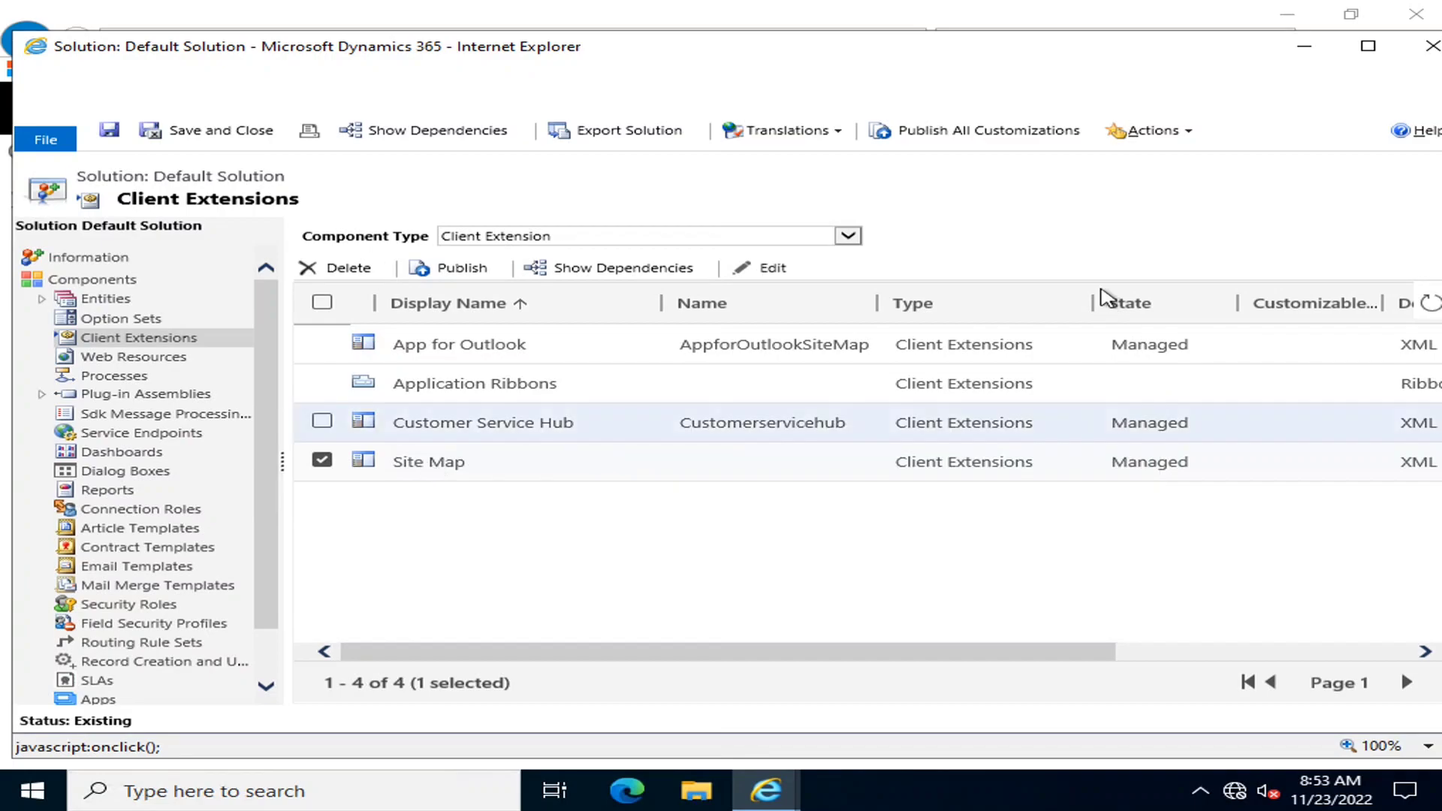
click(1303, 46)
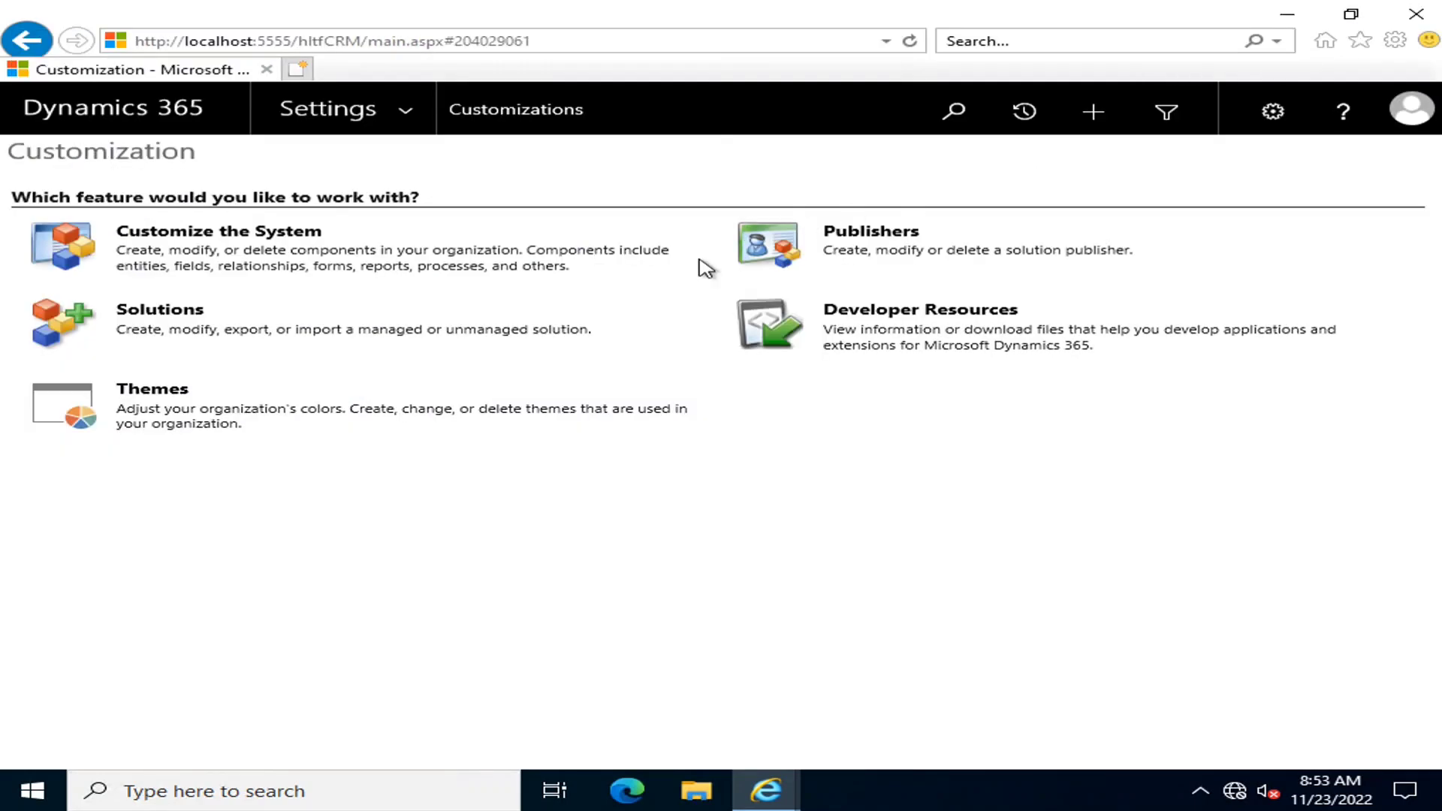
click(909, 41)
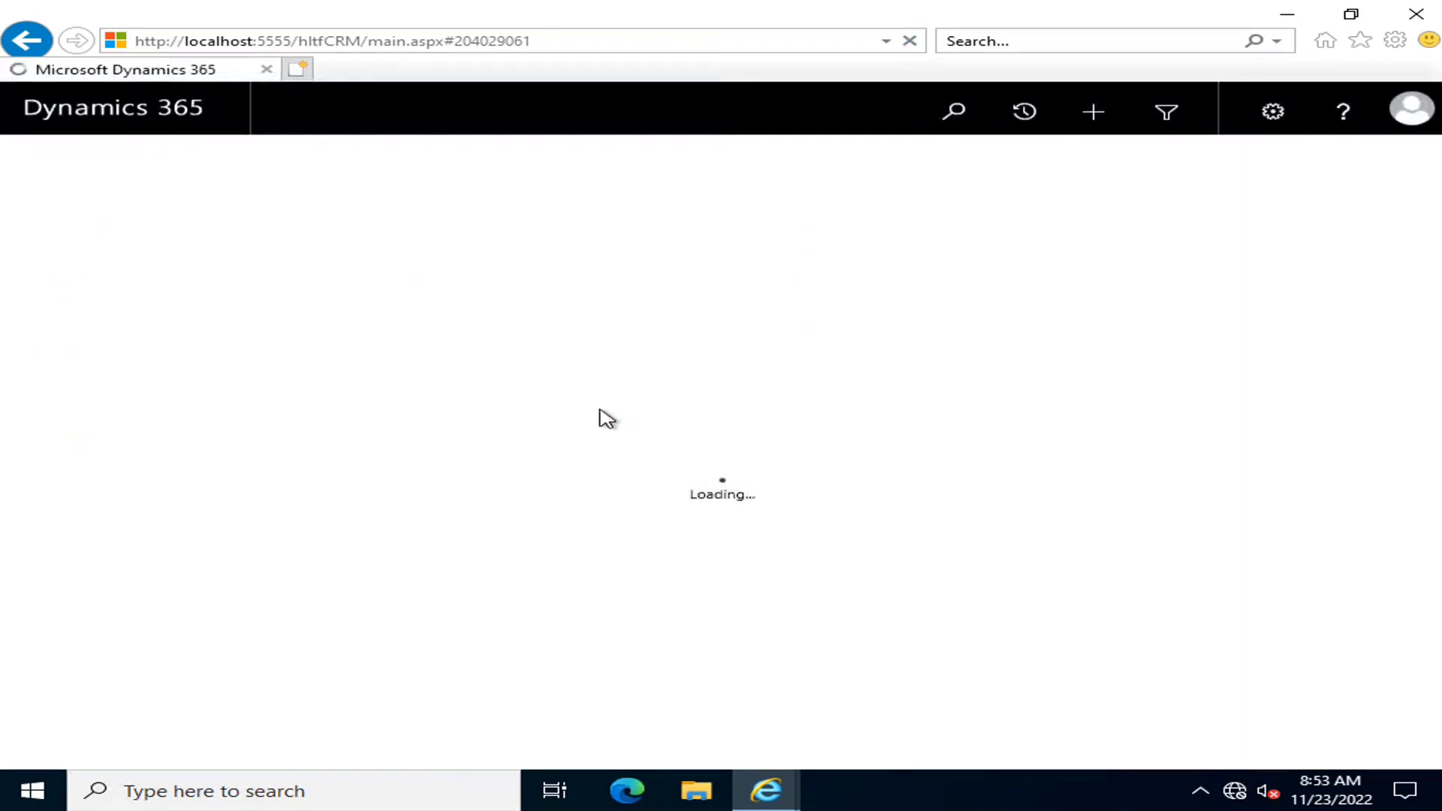
Switch navigation to the Sales area and open the new Accounts entry, showing empty My Active Accounts.
click(418, 105)
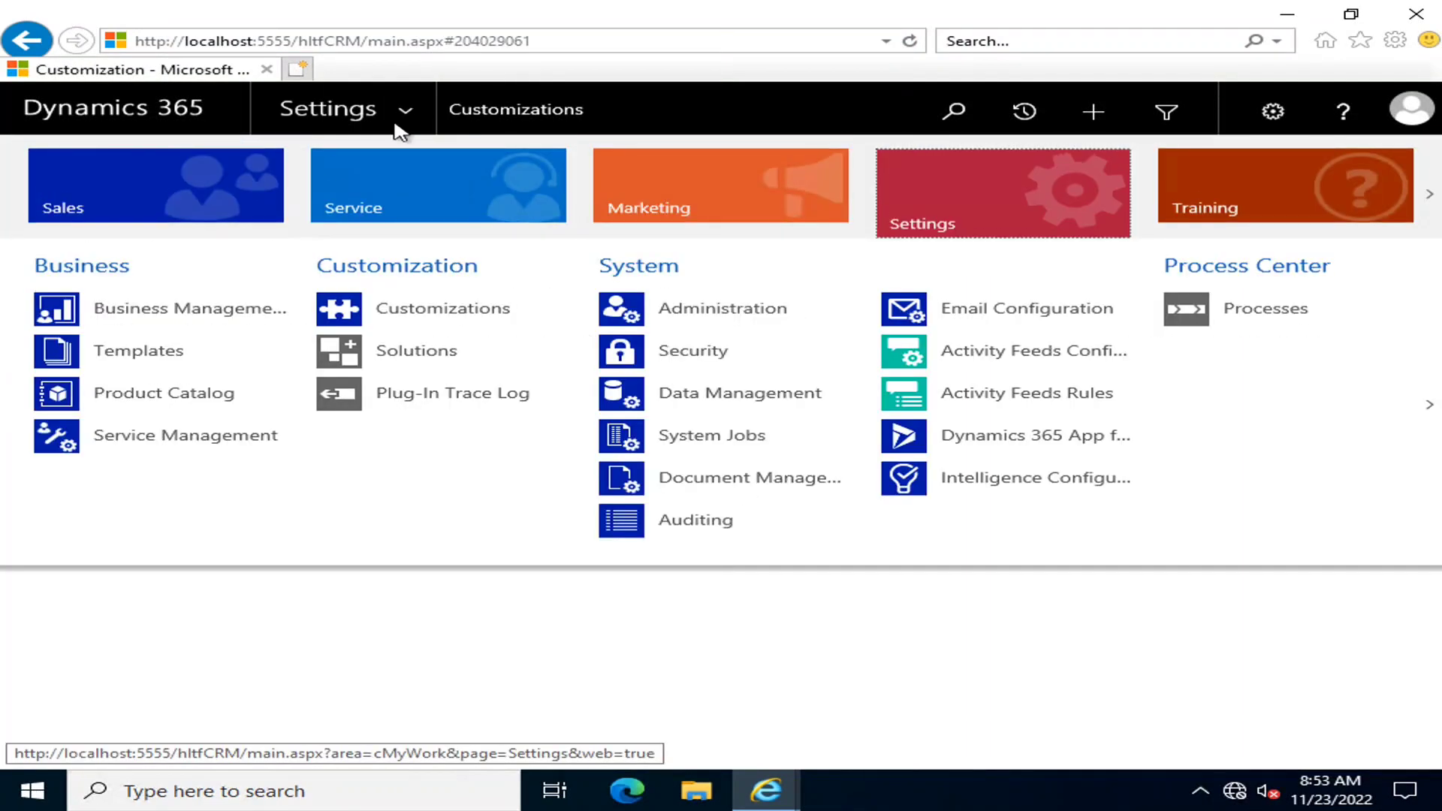
click(161, 190)
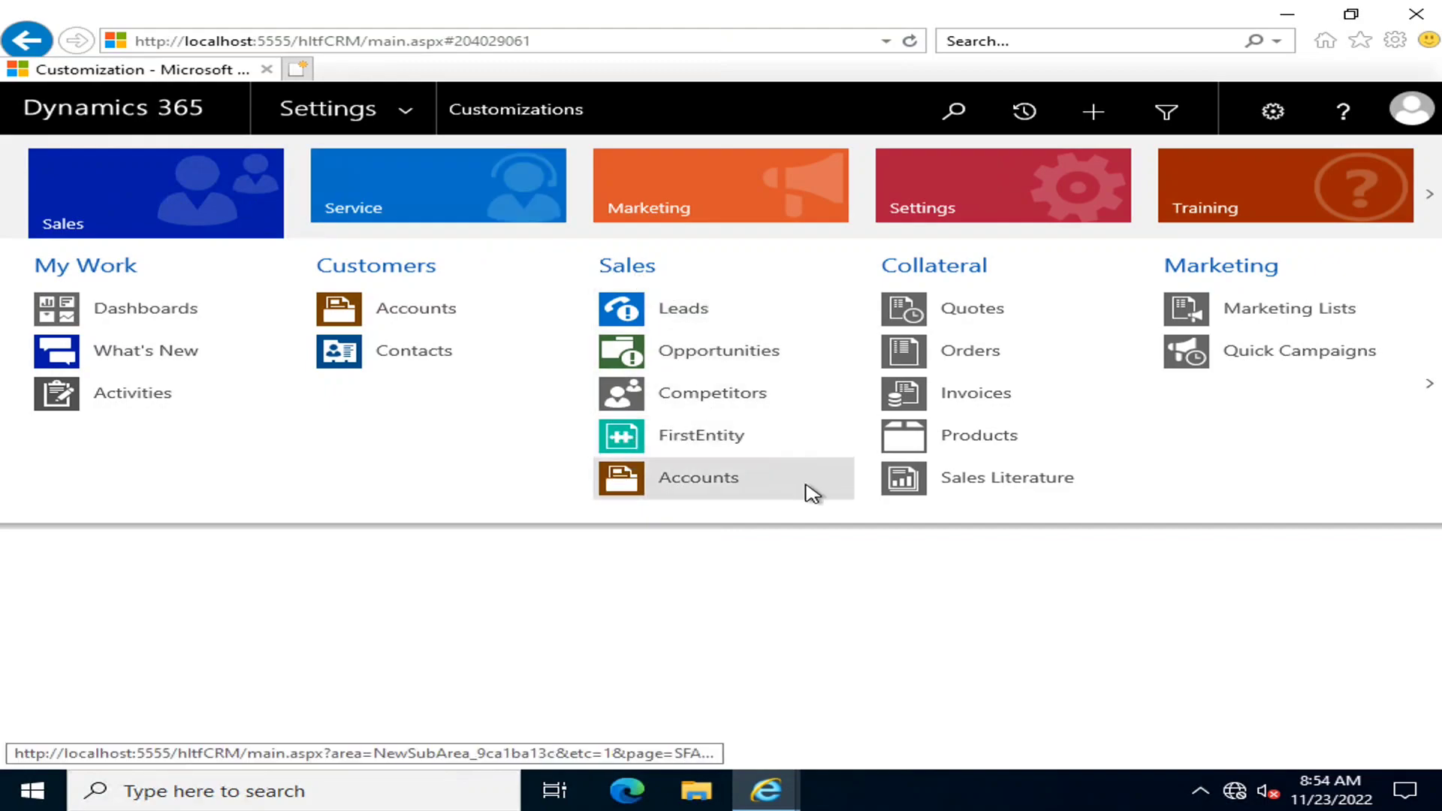
click(635, 480)
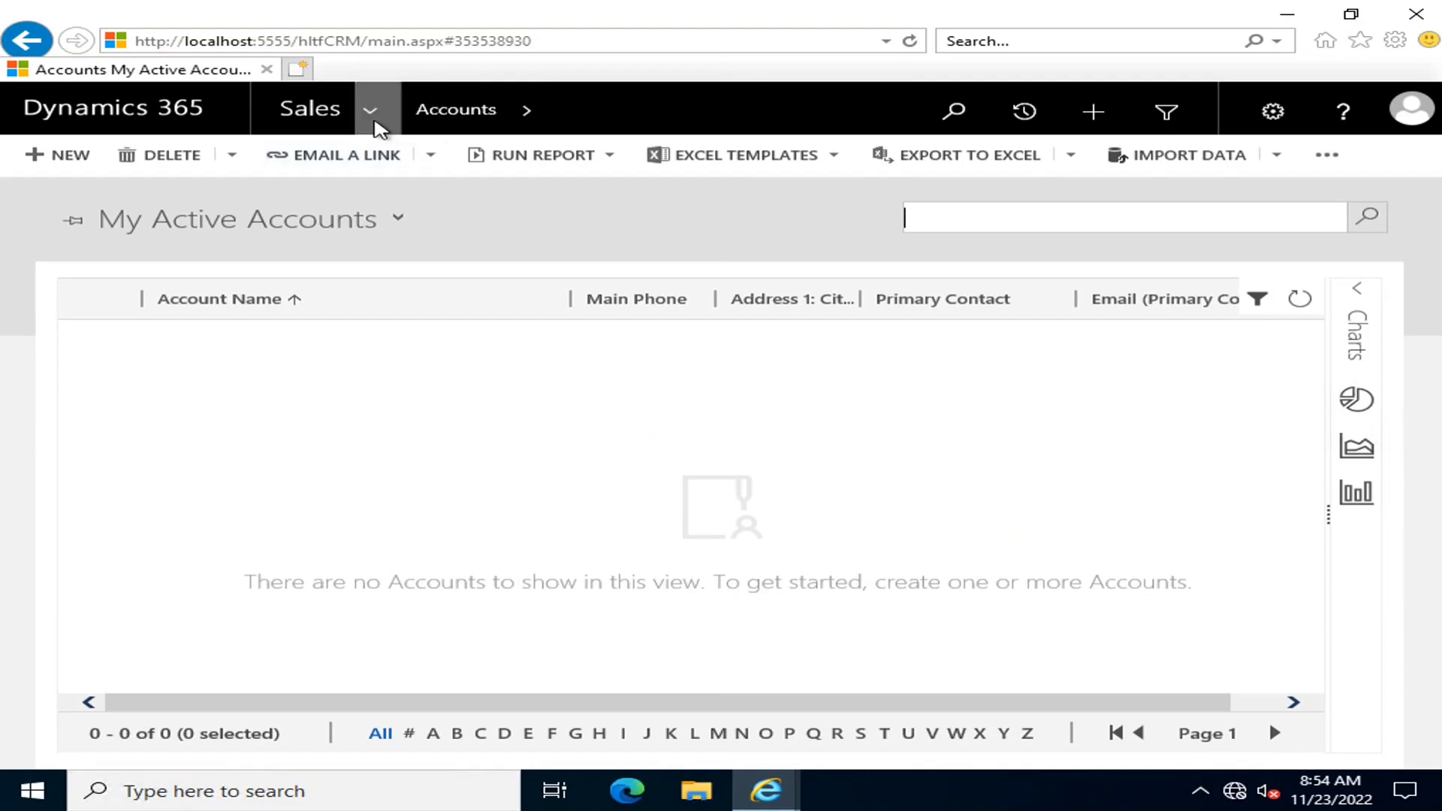
Reopen the Sales navigation dropdown to show Accounts listed below FirstEntity.
click(370, 111)
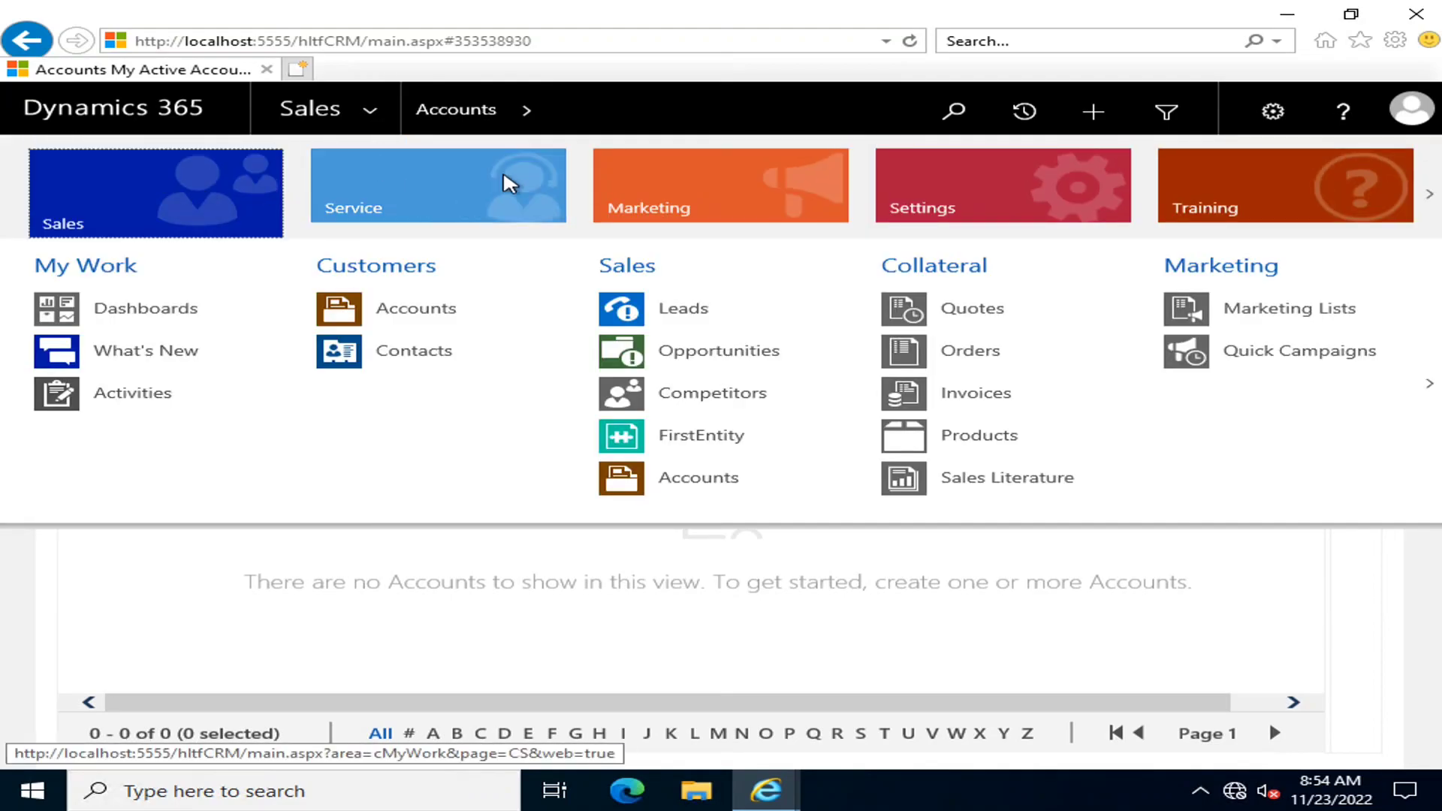